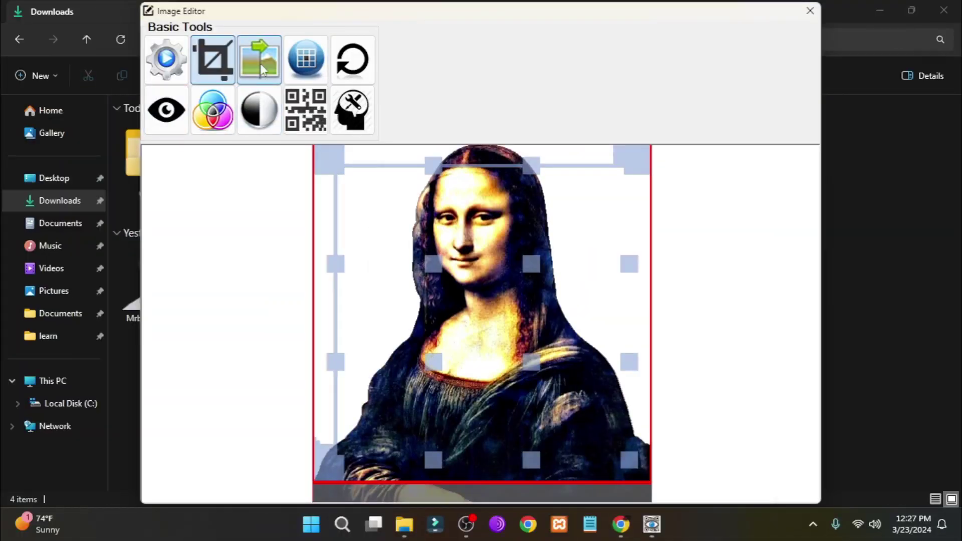
Step: Reset the Mona Lisa to its original colours and drag the square crop to frame the portrait
click(260, 63)
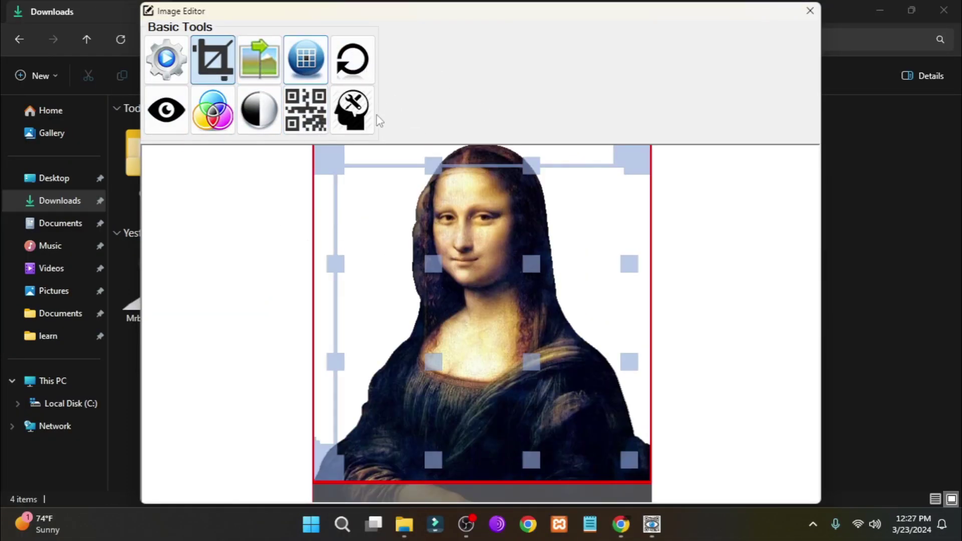
drag(321, 150, 644, 473)
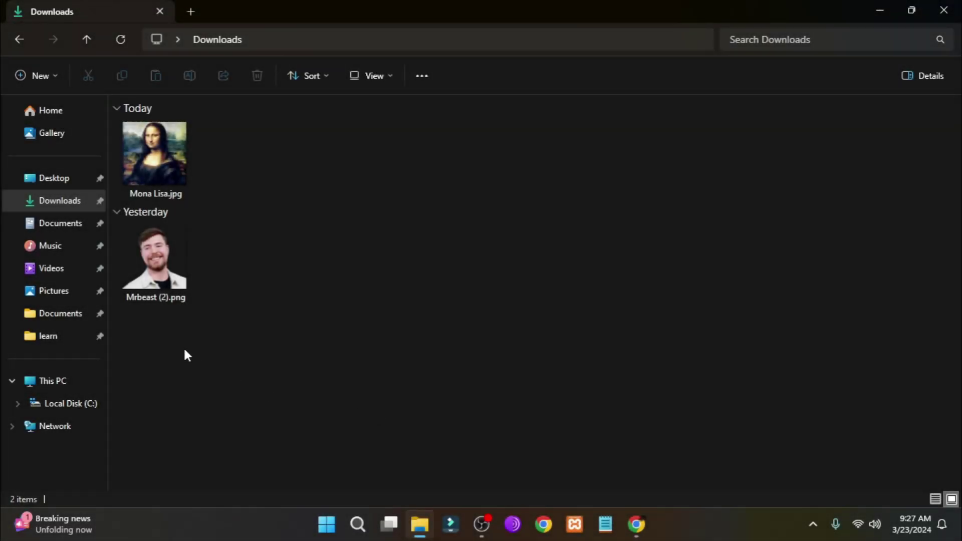
Step: Drag a selection box around Mona Lisa.jpg and Mrbeast (2).png in Downloads
drag(183, 346, 206, 220)
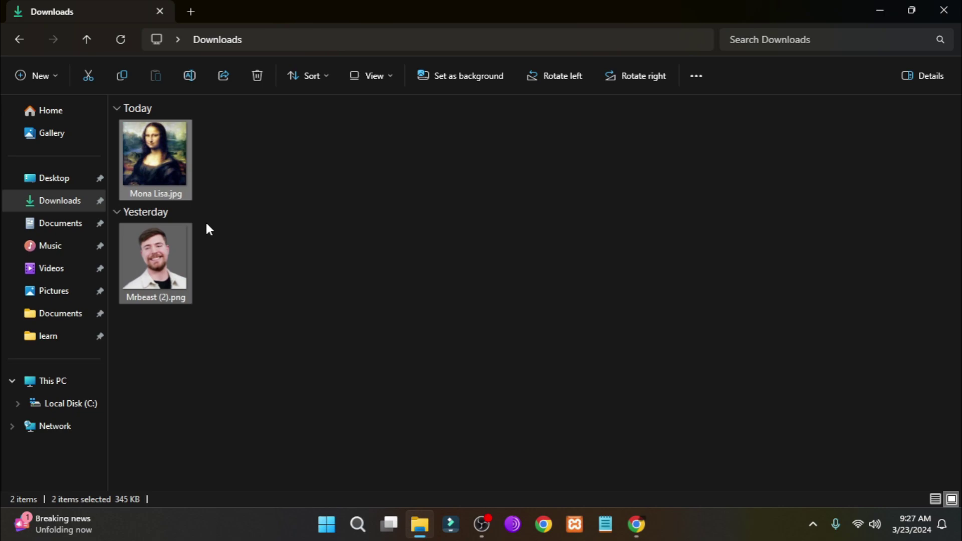
Step: Open Mrbeast (2).png in Microsoft Photos' image editor
click(209, 229)
double_click(161, 256)
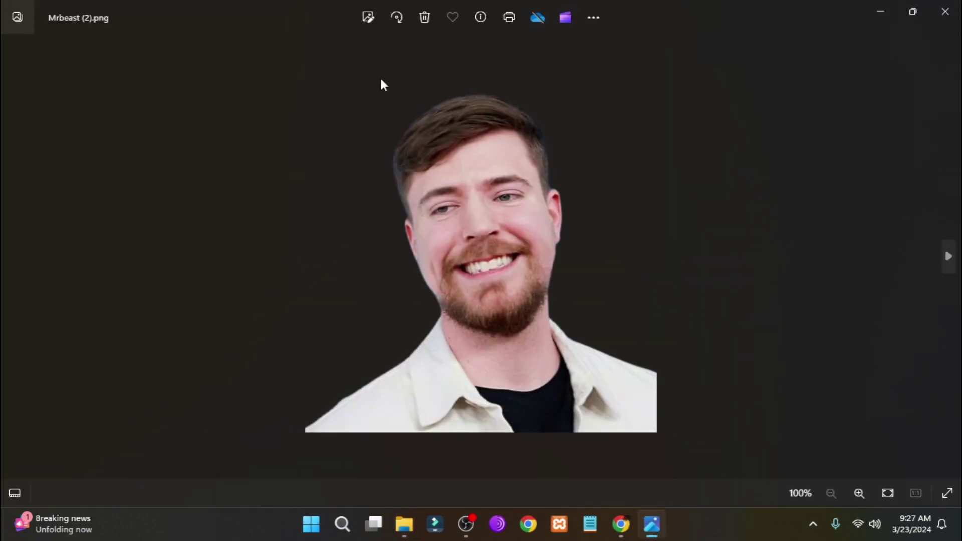
click(368, 18)
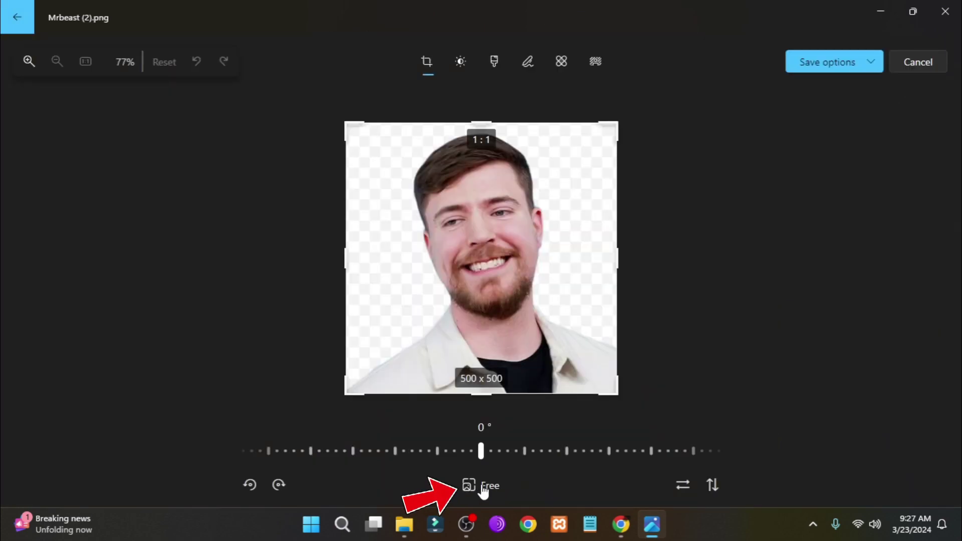
Step: Lock the crop to Square, confirm it stays 500 x 500, then close Photos without saving
click(482, 490)
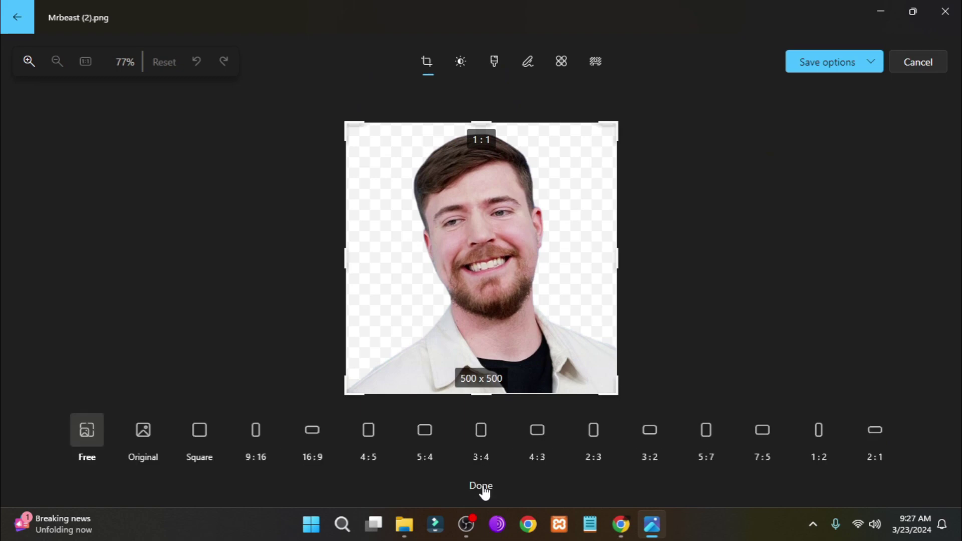
click(199, 431)
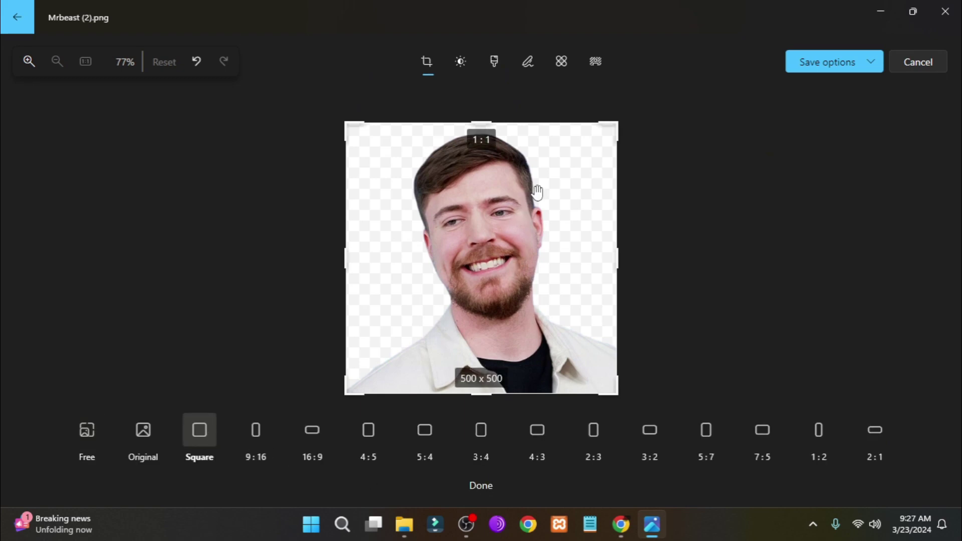
drag(617, 123, 815, 90)
click(831, 62)
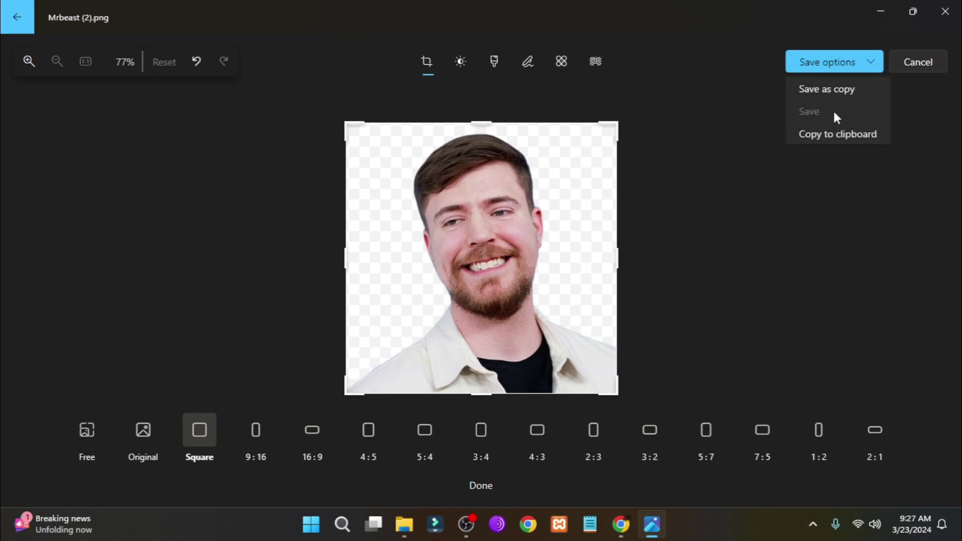
click(945, 11)
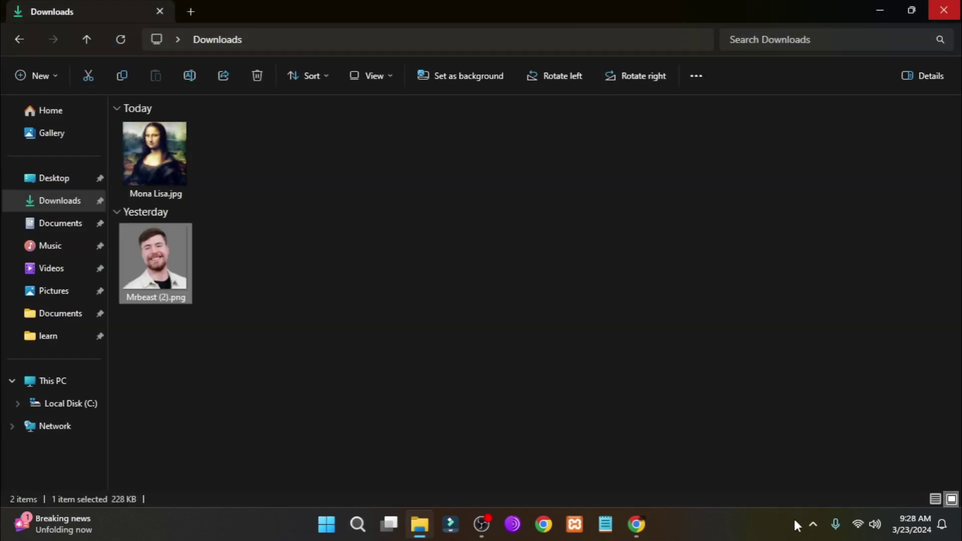
Step: Click empty space in Downloads to deselect Mrbeast (2).png
click(641, 348)
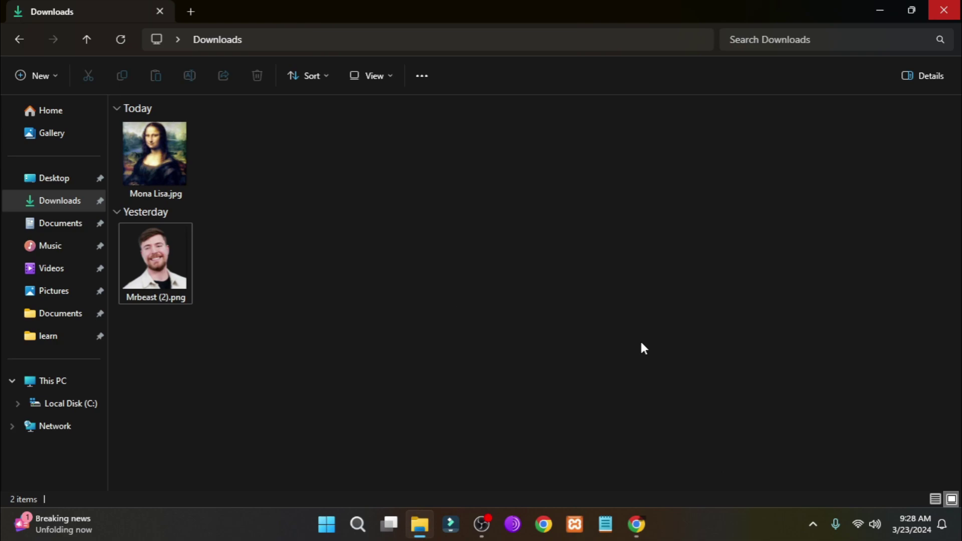
Step: Load the Halftone QR Codes project page from the pasted URL in the incognito Chrome window
click(636, 524)
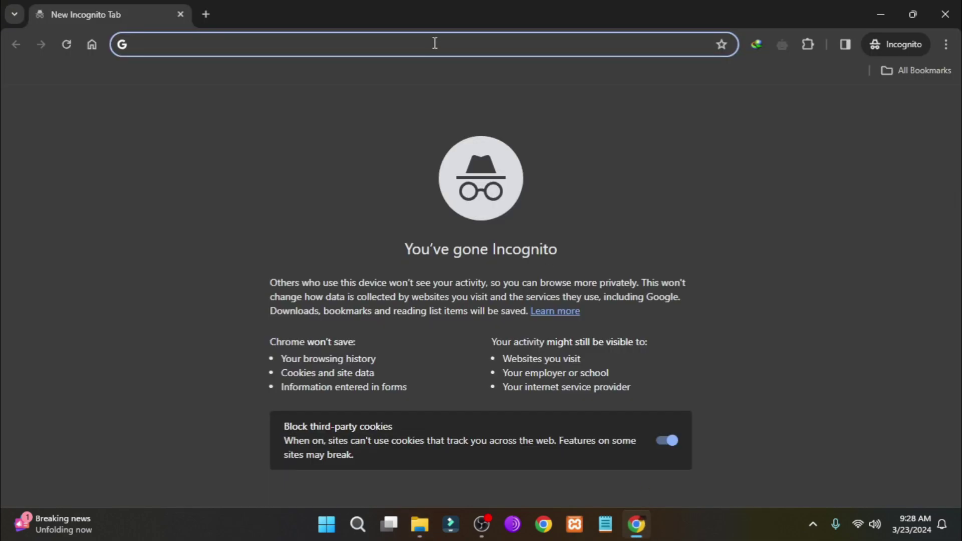
text(https://cgv.cs.nthu.edu.tw/projects/Recreational_Graphics/Halftone_QRCodes)
key(Return)
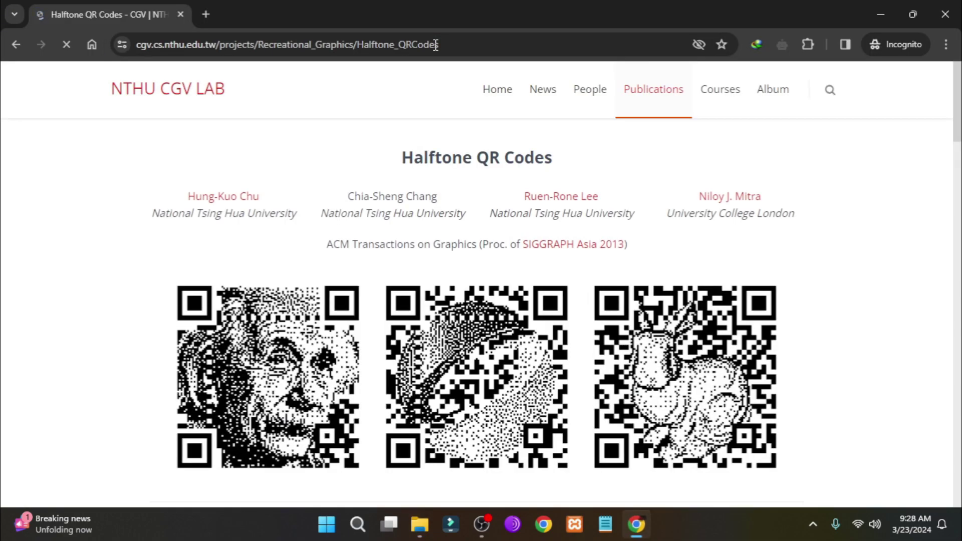
drag(398, 172, 650, 172)
click(812, 359)
Step: Download Generator_WIN.zip from the page's Links section, accepting the duplicate file
scroll(811, 358, down, 14)
scroll(812, 311, down, 15)
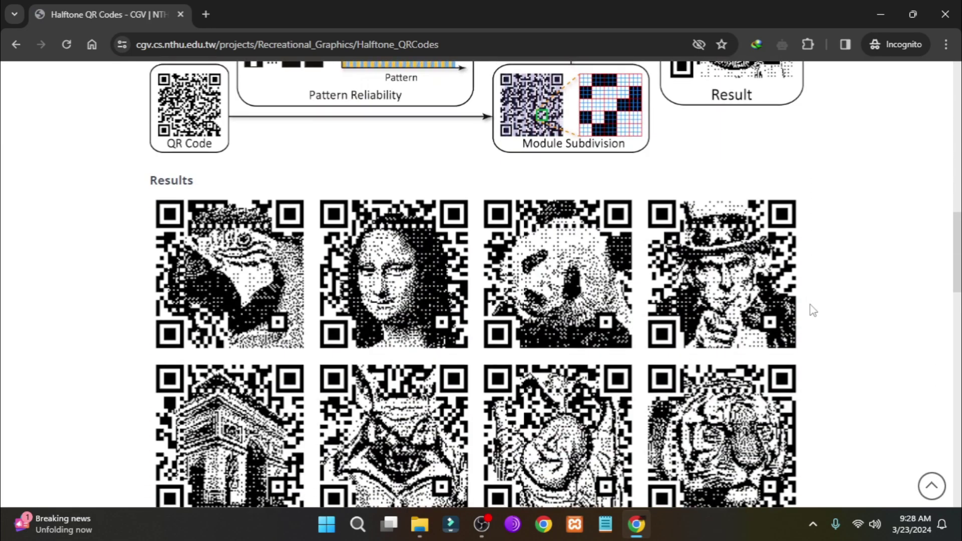
scroll(813, 324, down, 5)
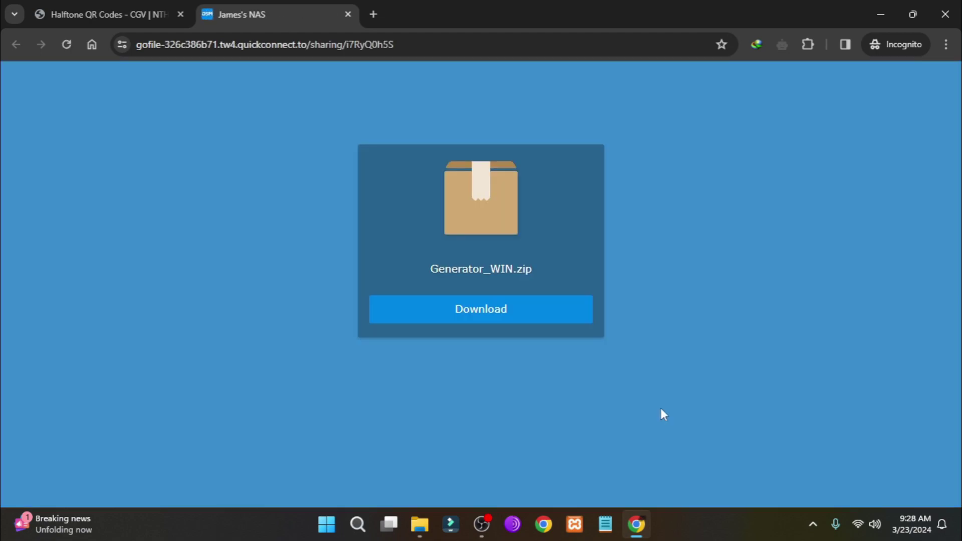
click(510, 312)
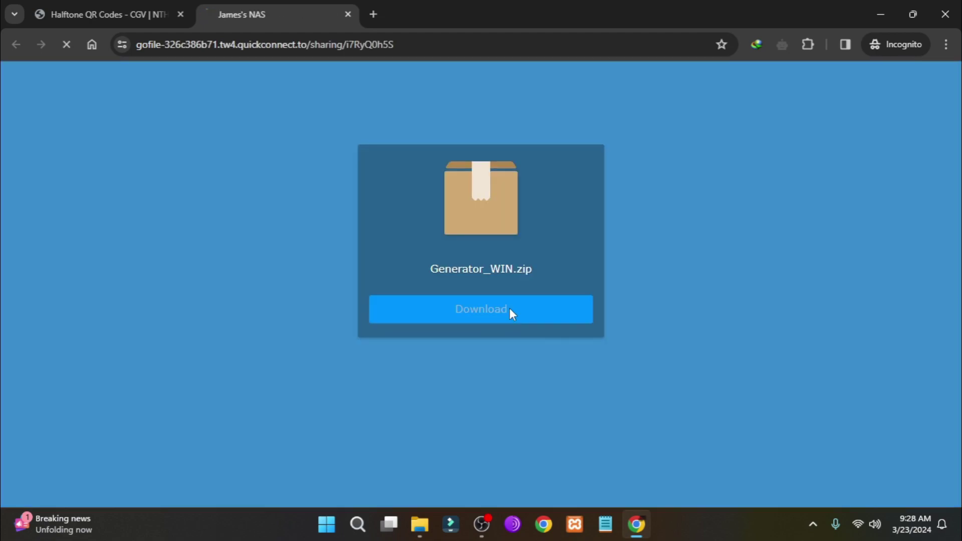
click(456, 310)
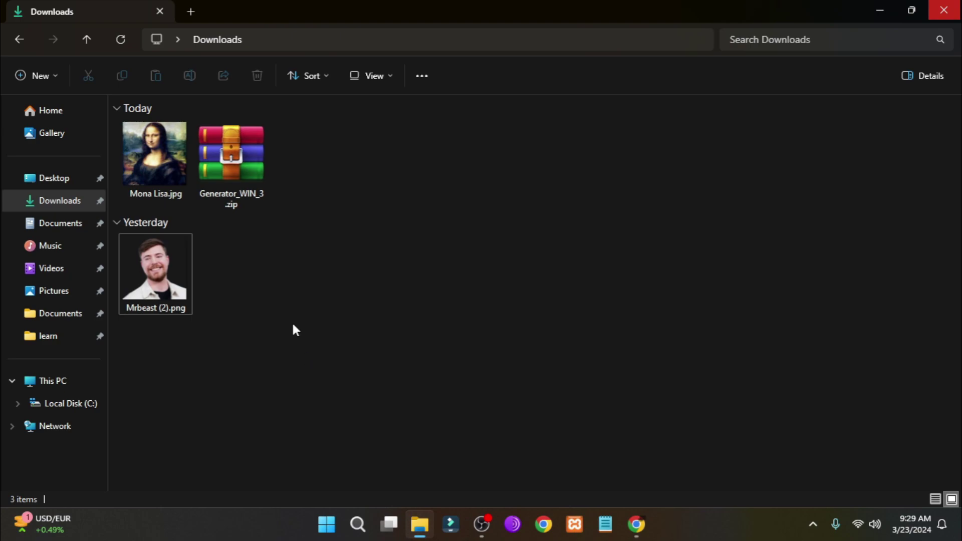
Step: Extract Generator_WIN_3.zip into Downloads with WinRAR's Extract Here
click(242, 181)
right_click(243, 183)
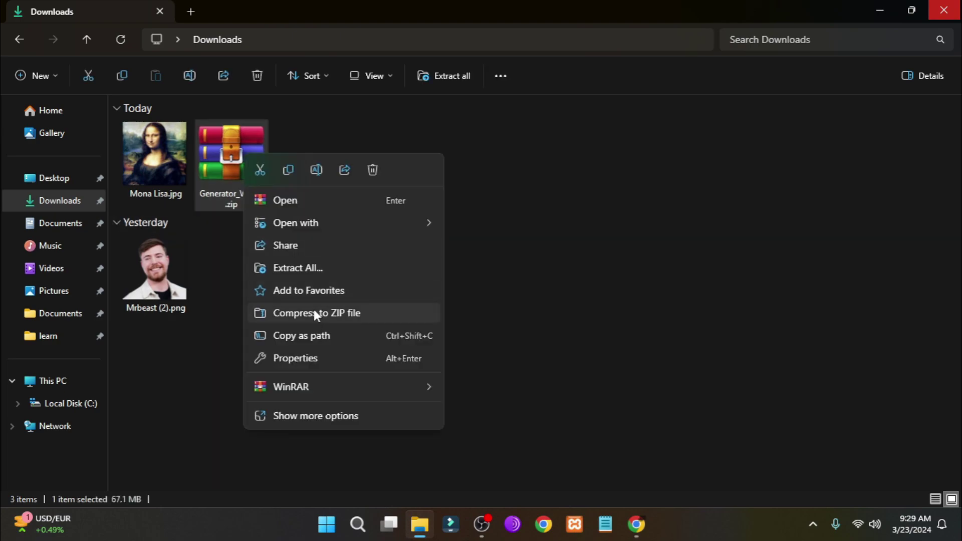
mouse_move(415, 390)
click(477, 460)
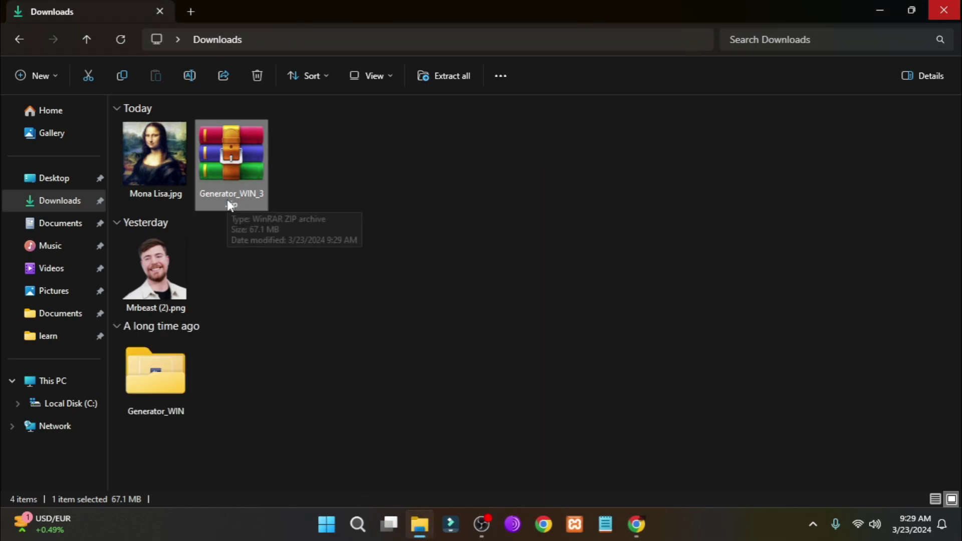
Step: Permanently delete the zip and open the extracted Generator_WIN folder
key(shift+Delete)
key(Return)
double_click(178, 391)
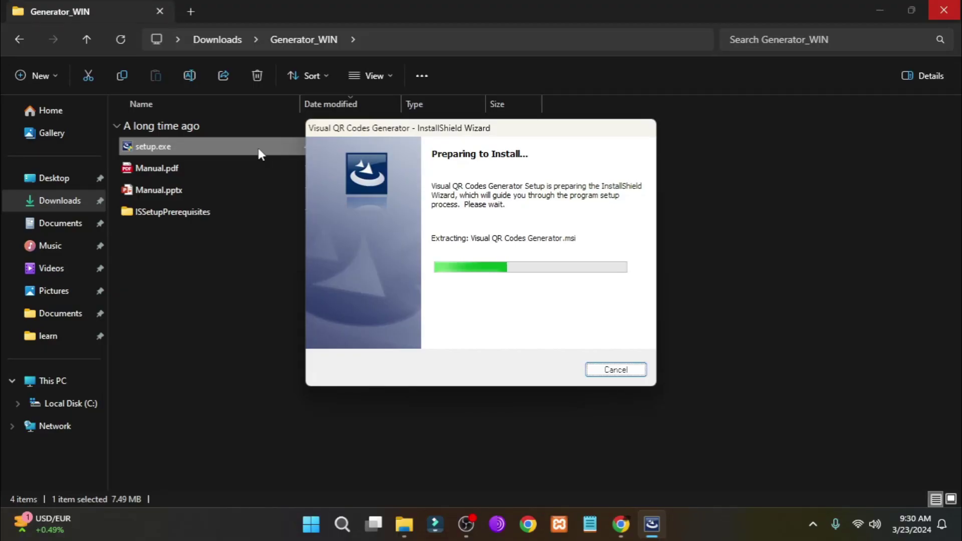
Step: Change the install destination by browsing to C:\Users\<user>\Downloads
key(Return)
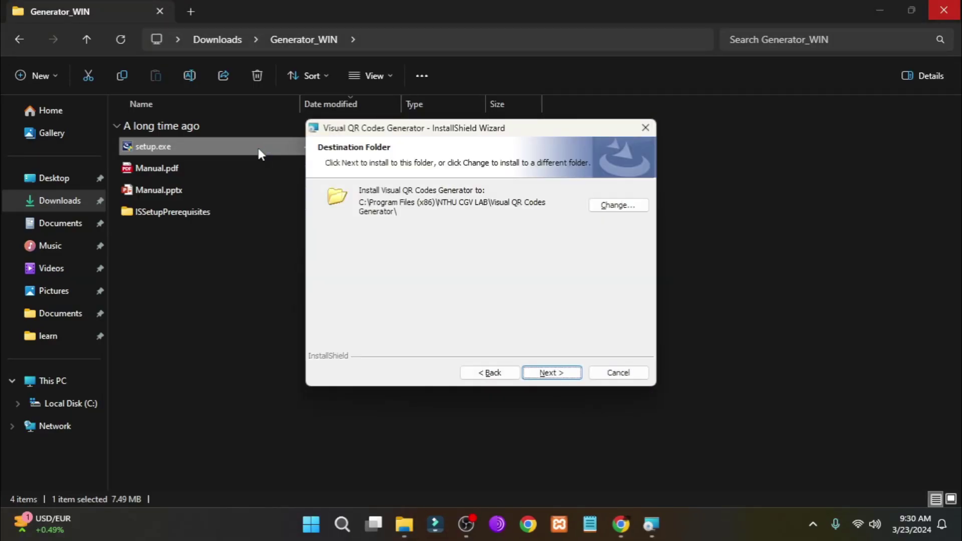
click(593, 207)
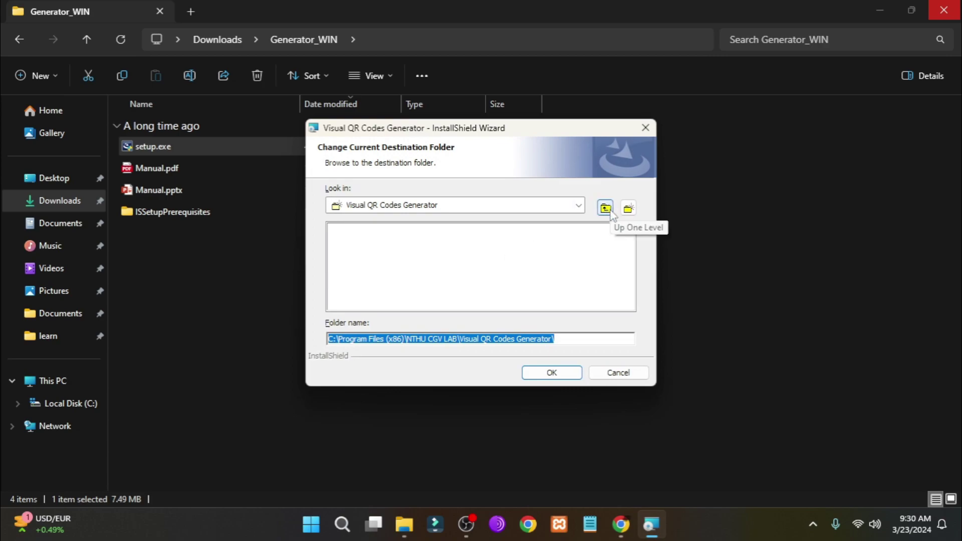
click(579, 205)
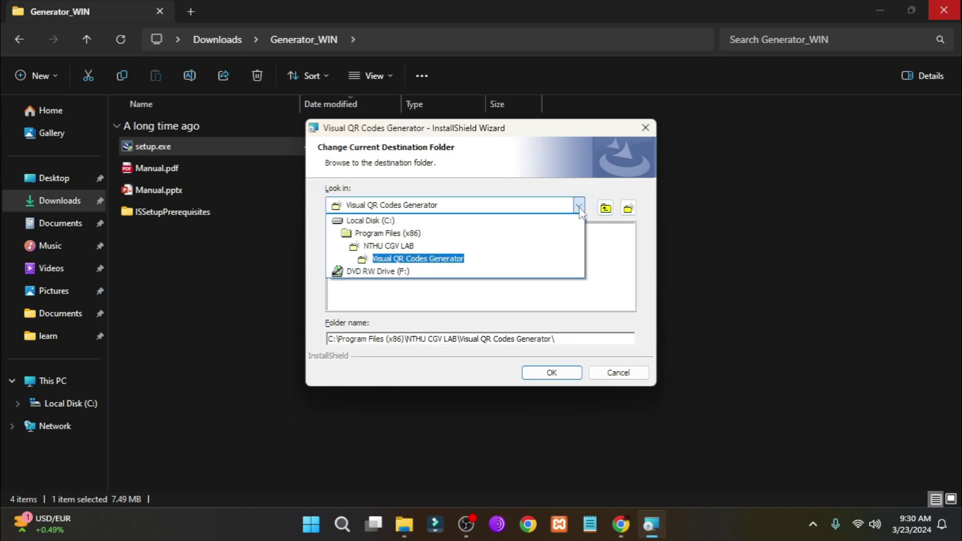
click(357, 221)
double_click(441, 266)
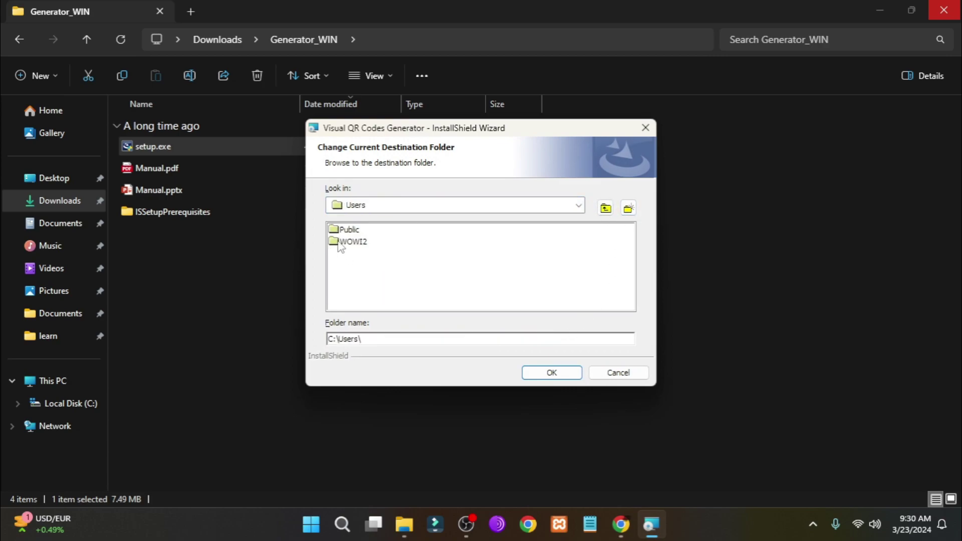
double_click(341, 242)
double_click(430, 232)
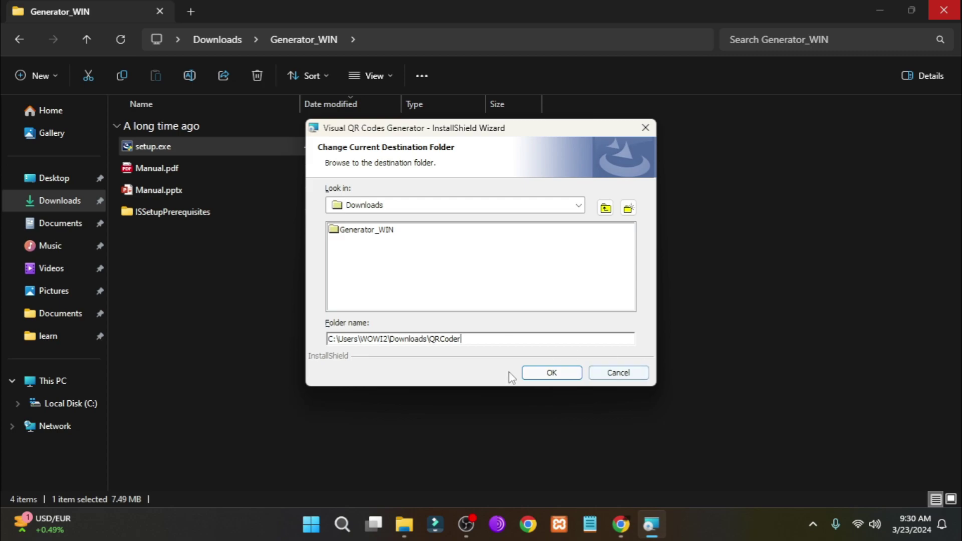
Step: Confirm Downloads\QRCoder as the destination and install with the typical setup
click(553, 372)
click(552, 373)
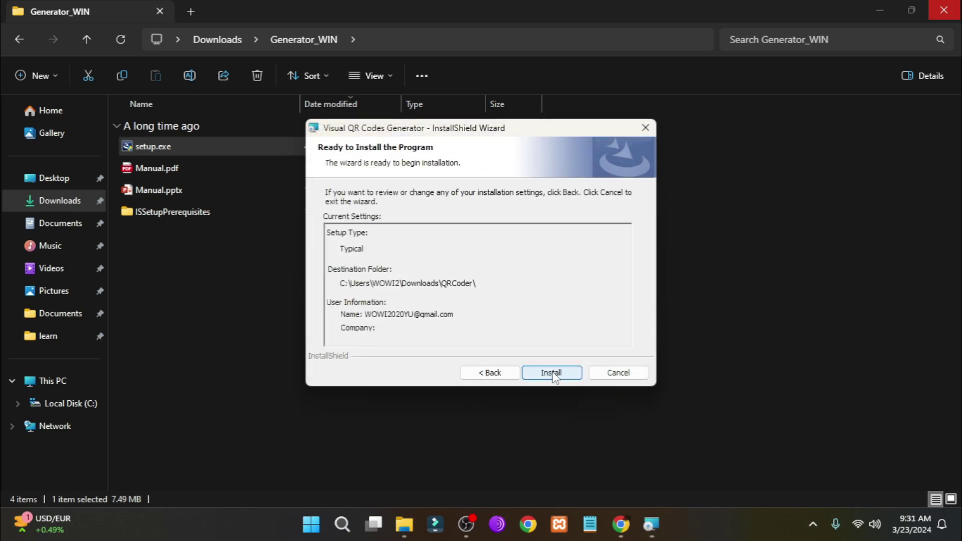
click(551, 372)
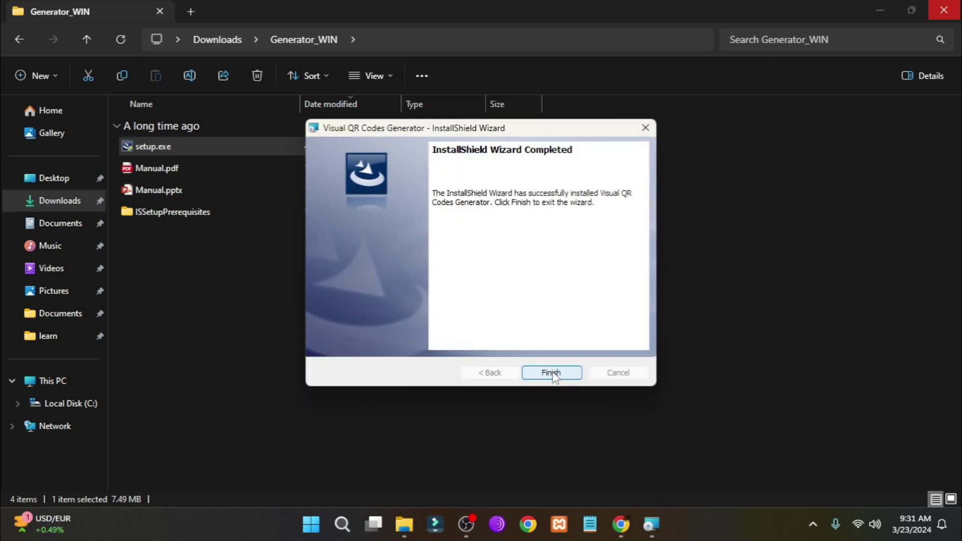
Step: Finish the installer, delete the Generator_WIN folder, and open the QRCoder folder
click(551, 372)
click(213, 39)
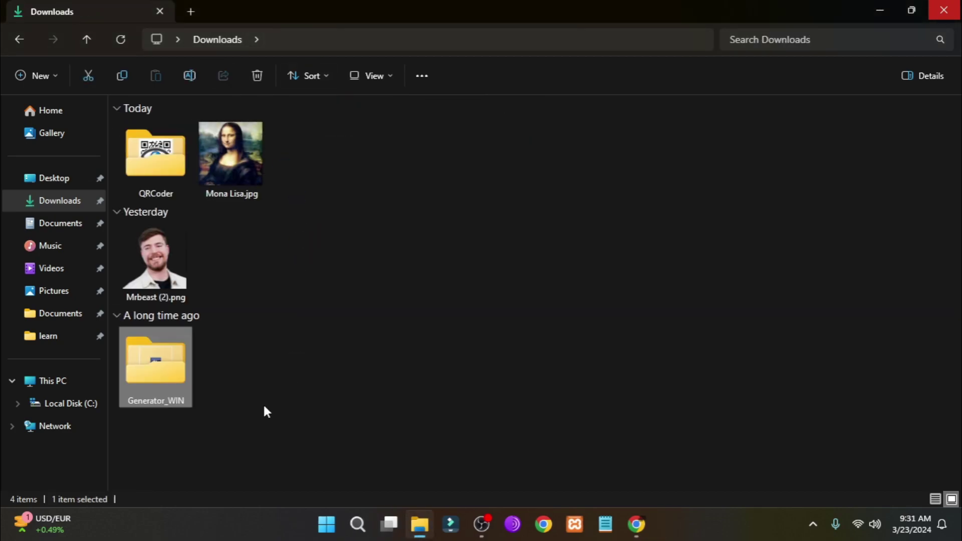
key(Delete)
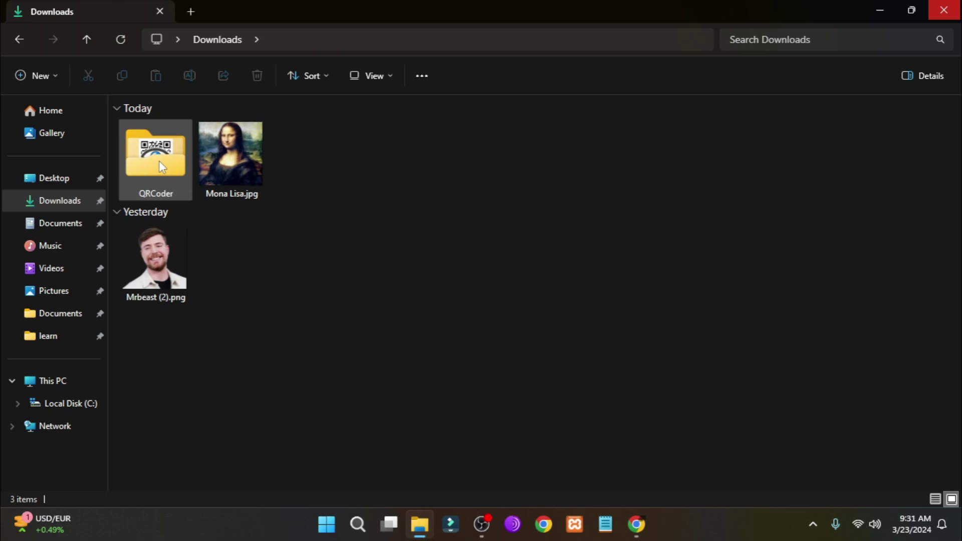
double_click(156, 158)
Step: Minimize all windows and move the VisualQRC shortcut to the middle of the desktop
click(879, 10)
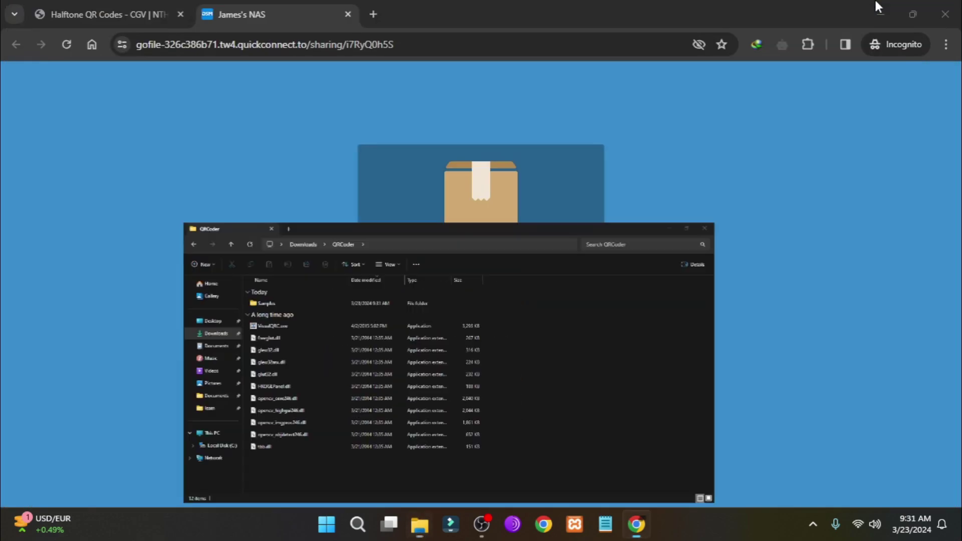
click(875, 7)
click(875, 7)
drag(290, 45, 610, 273)
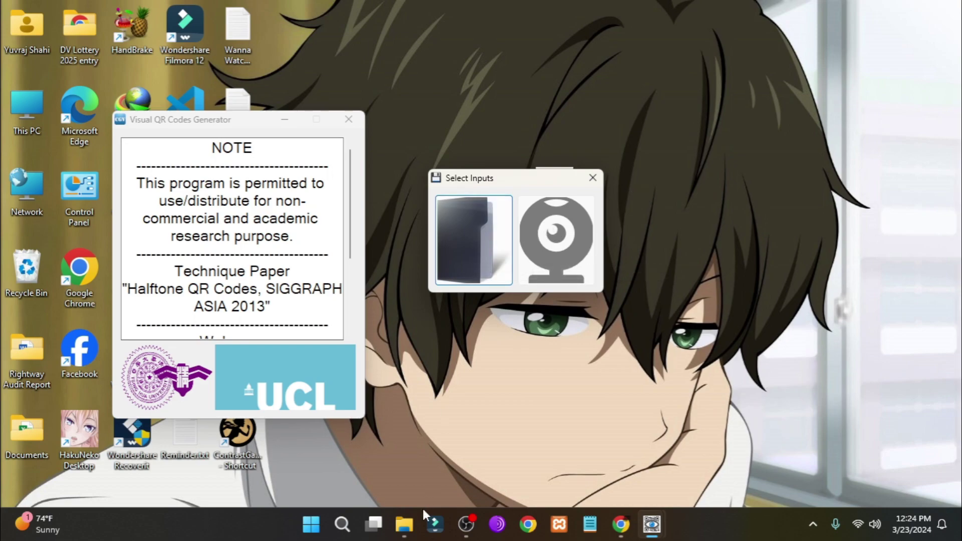
Step: Bring the Downloads File Explorer window back in front from the taskbar
click(404, 524)
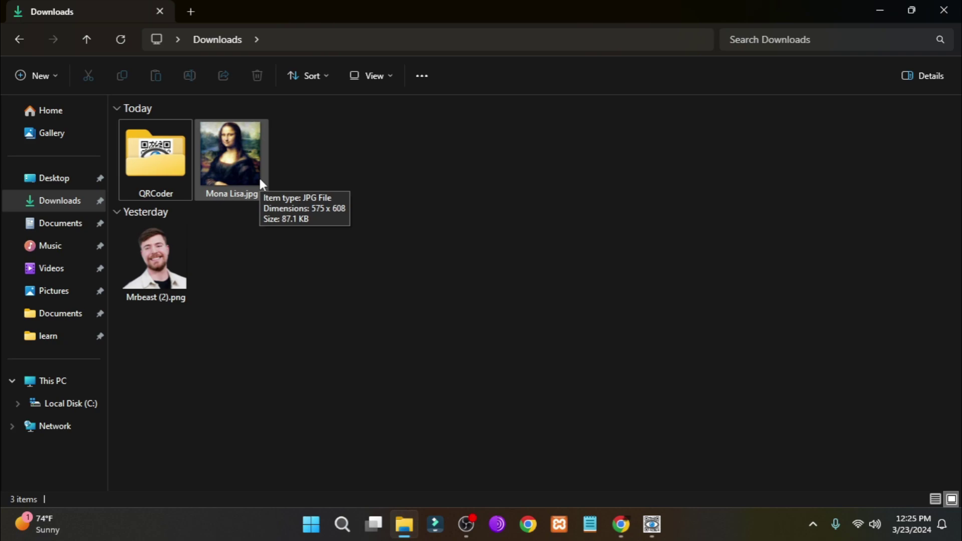
Step: Go to remove.bg's upload page in Chrome and dismiss the cookie banner
click(621, 524)
text(RE)
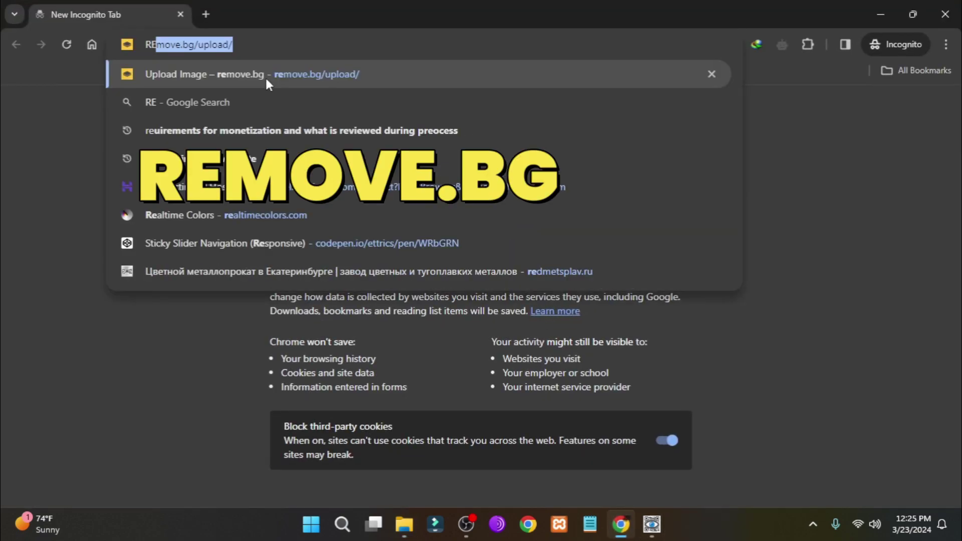
click(265, 76)
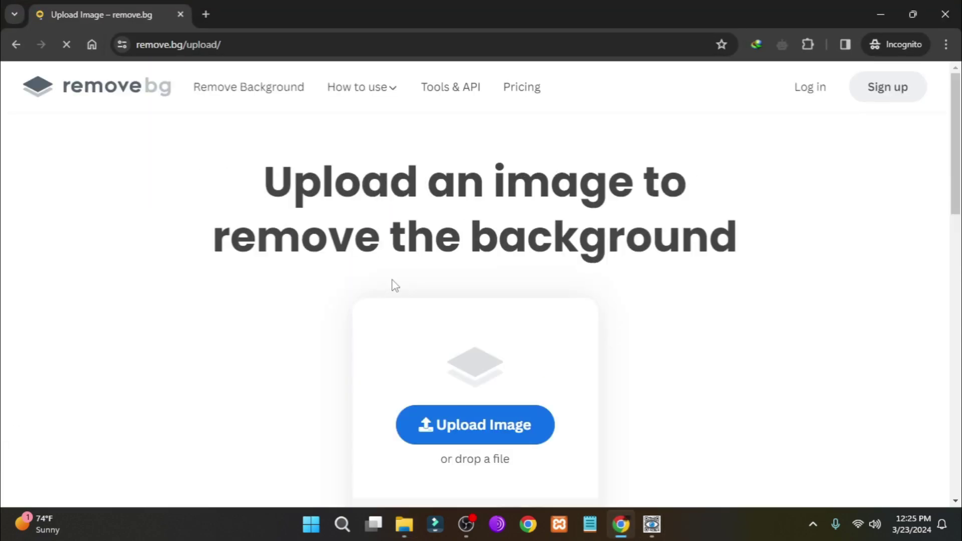
click(886, 460)
Step: Upload Mona Lisa.jpg and save the result as Mona_Lisa-removebg-preview.png in Downloads
click(477, 426)
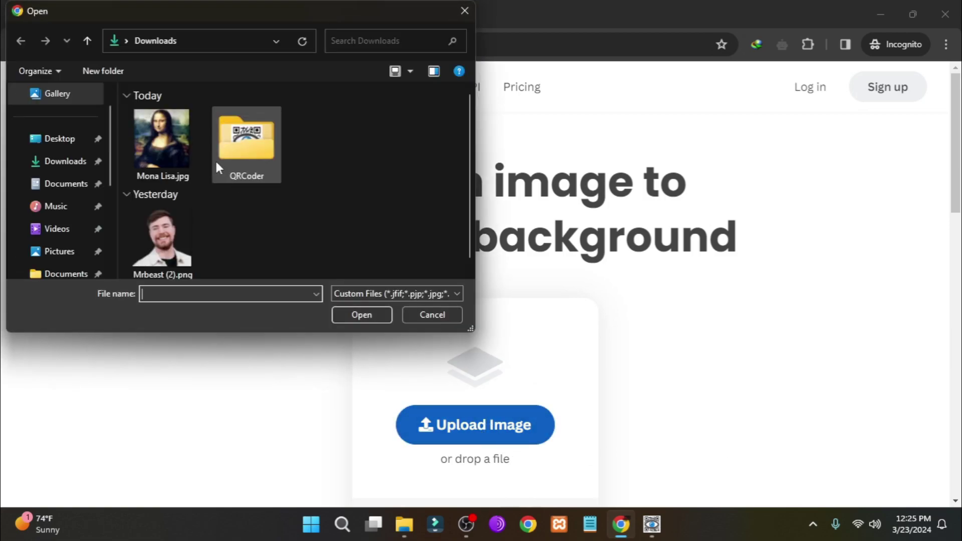
click(161, 141)
click(380, 315)
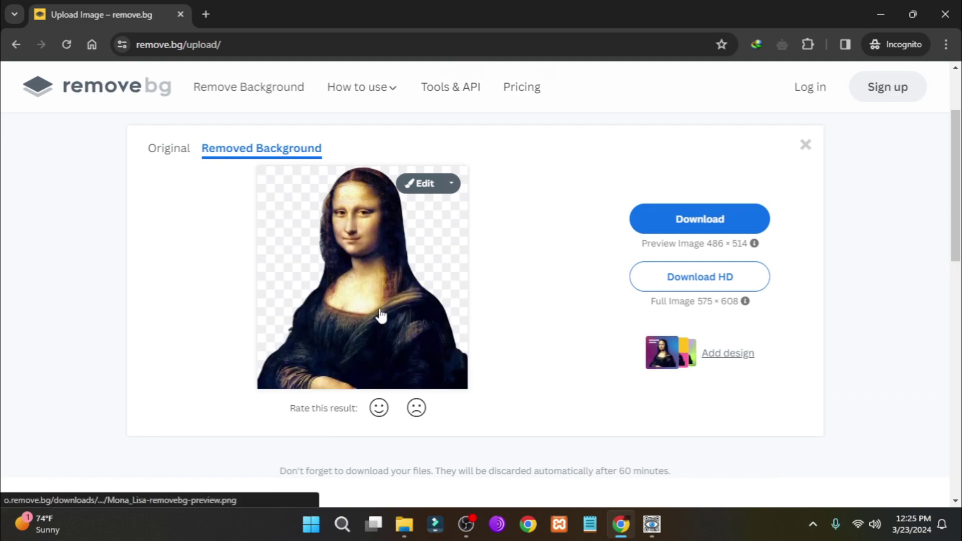
click(721, 225)
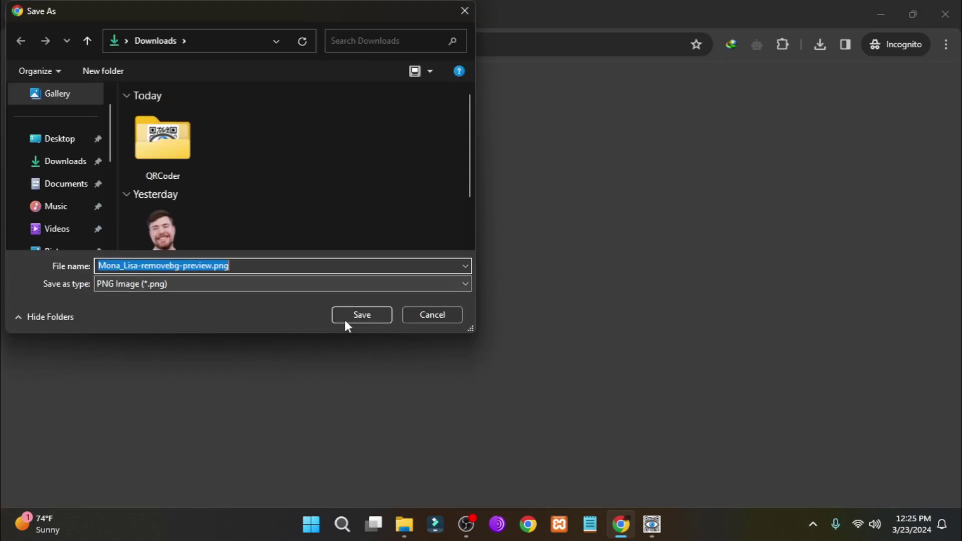
click(347, 320)
click(406, 526)
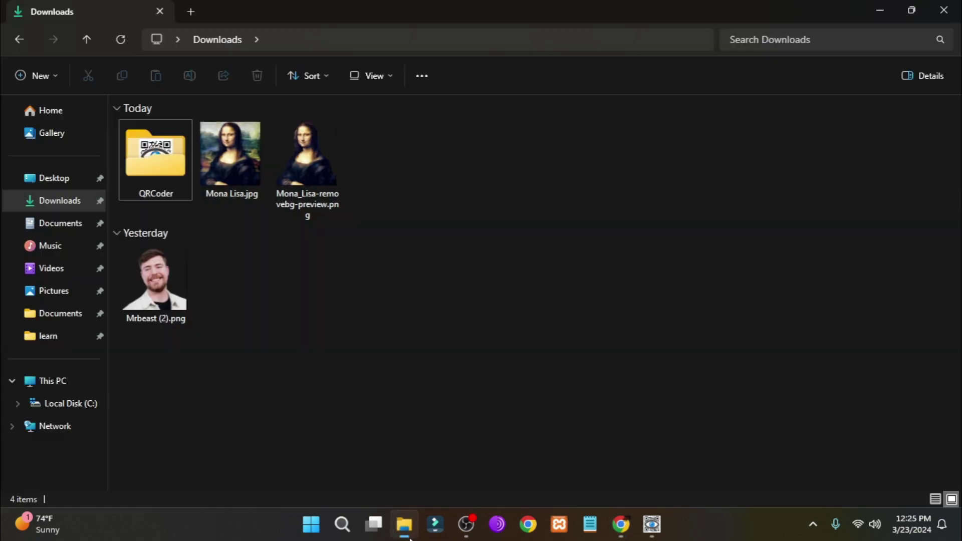
Step: Load Mona_Lisa-removebg-preview.png as the input image, filtering the file list to PNG files
mouse_move(651, 524)
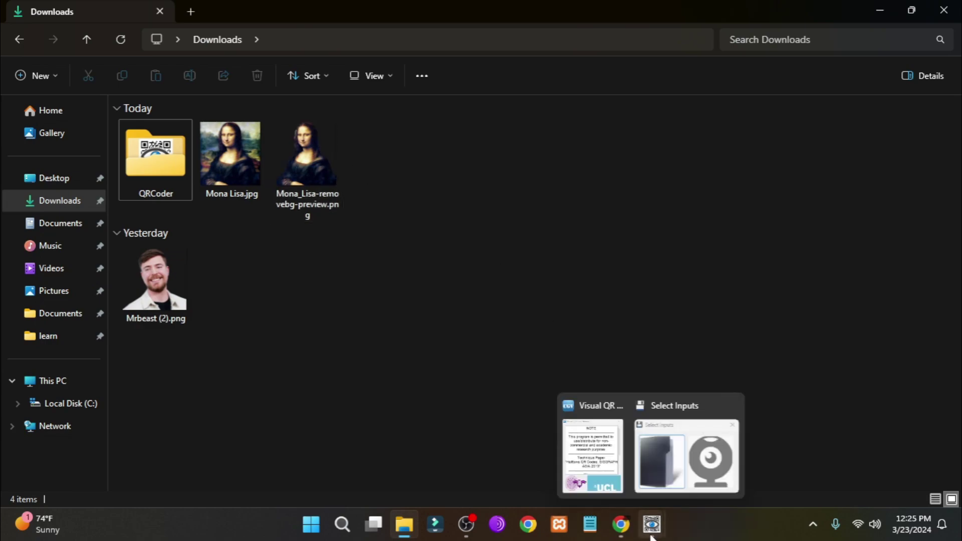
click(654, 467)
click(468, 230)
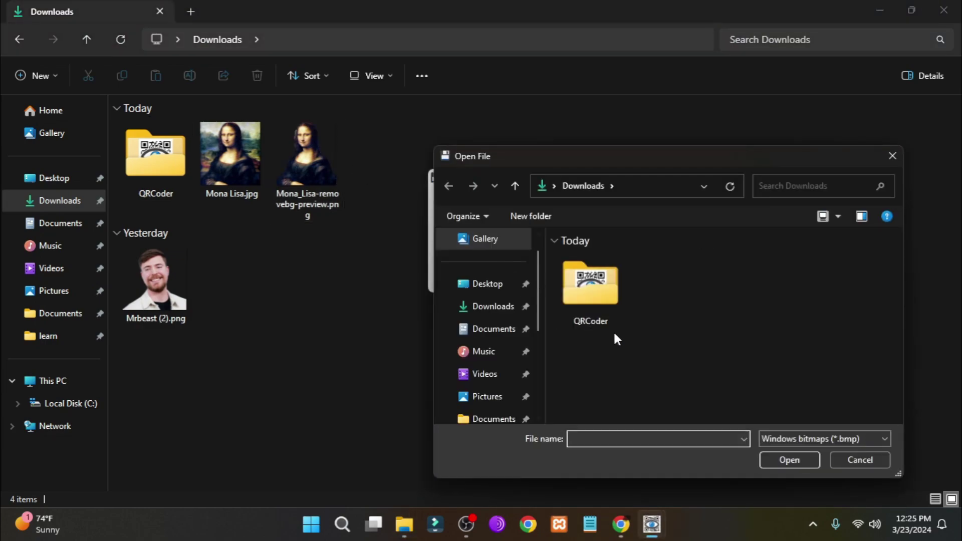
click(788, 438)
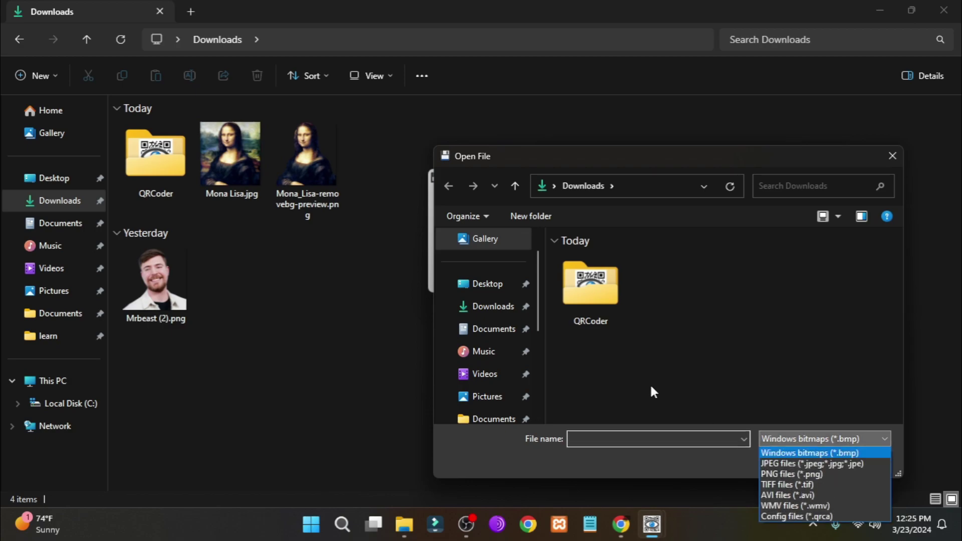
click(766, 475)
click(605, 326)
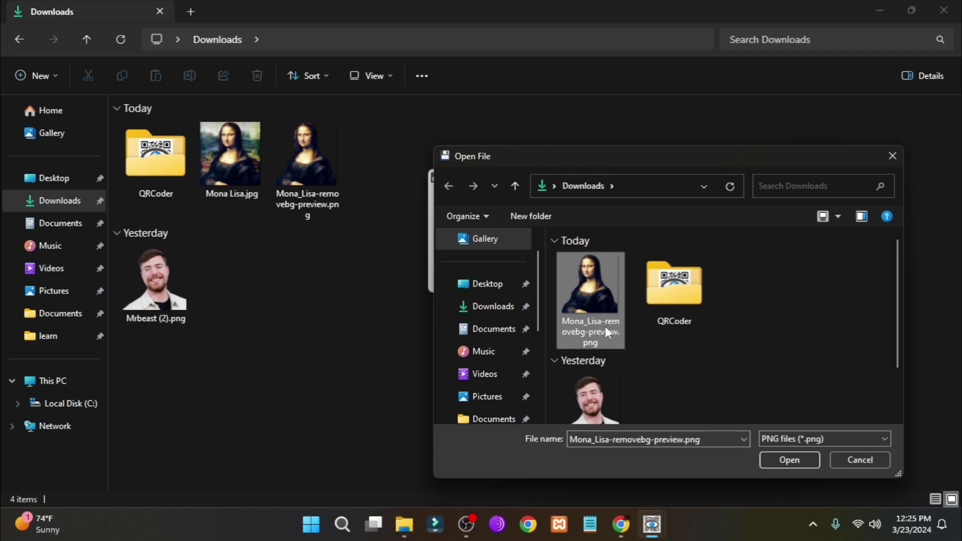
click(796, 457)
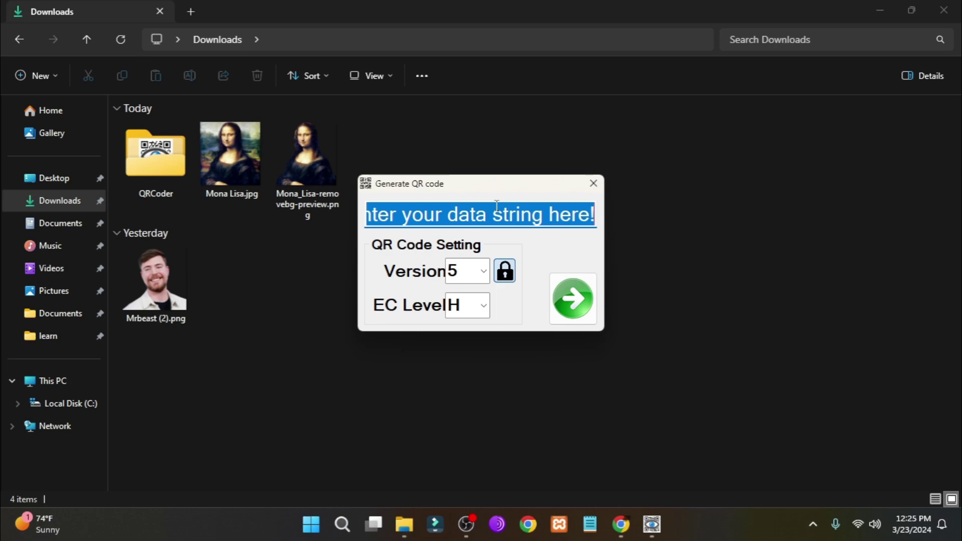
Step: Enter 'Hello, Is it Working?' as the QR code's data string
text(Hello, Is it Working?)
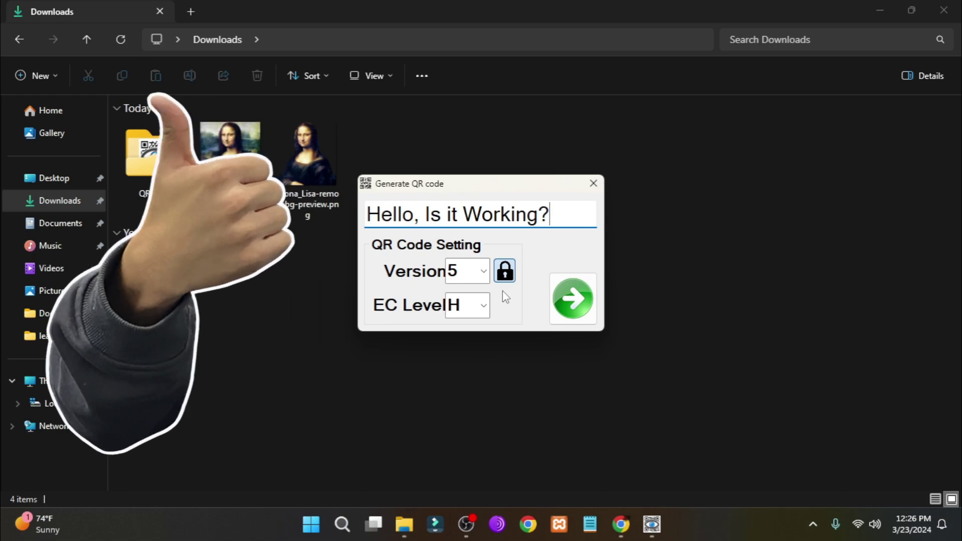
click(488, 276)
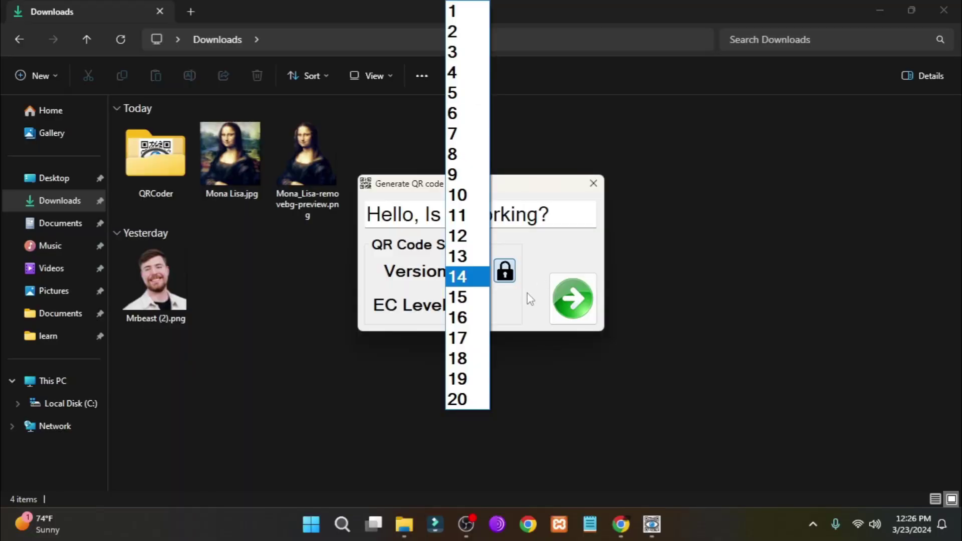
Step: Choose QR Version 20 and check the EC Level options, leaving H
click(470, 403)
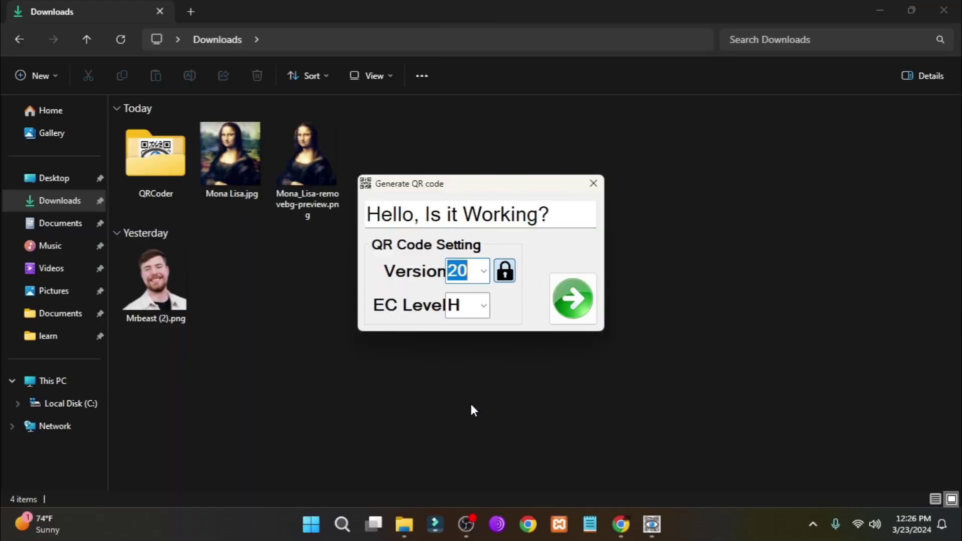
click(484, 306)
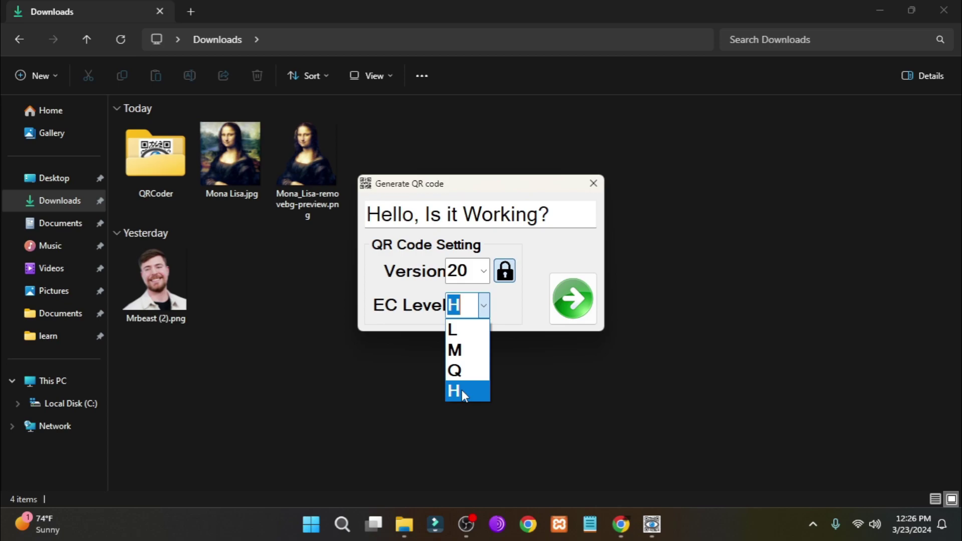
Step: Keep EC Level H, go to the Image Editor, and boost the Mona Lisa's contrast and sharpness
click(480, 391)
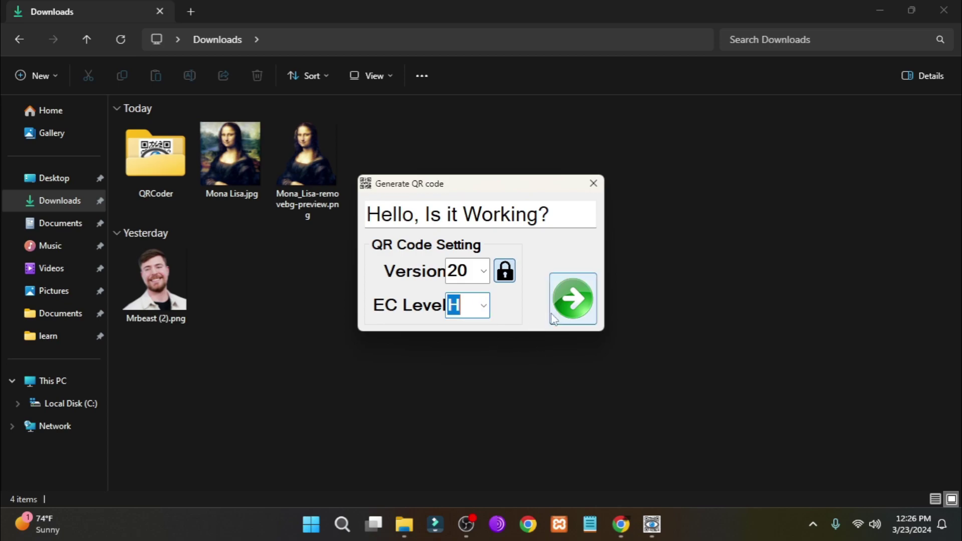
click(574, 302)
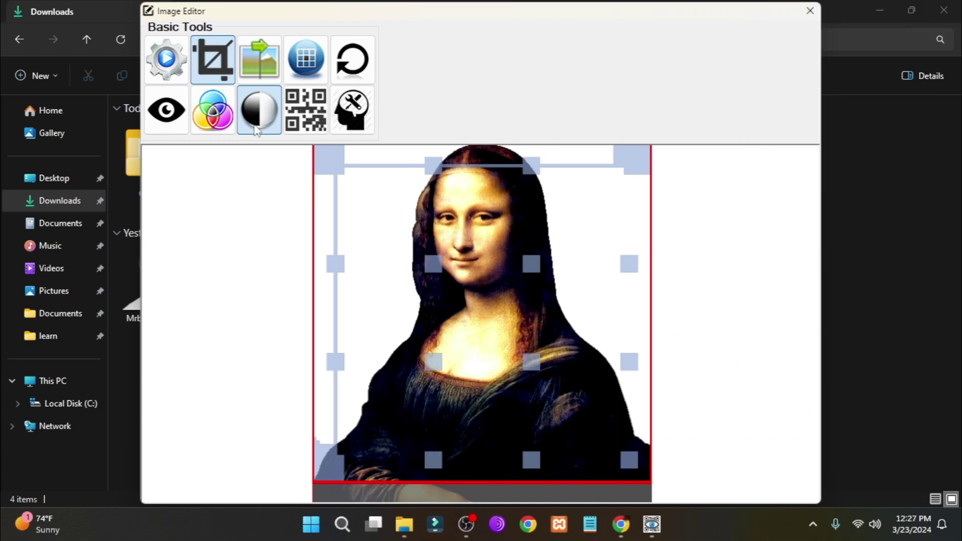
click(256, 129)
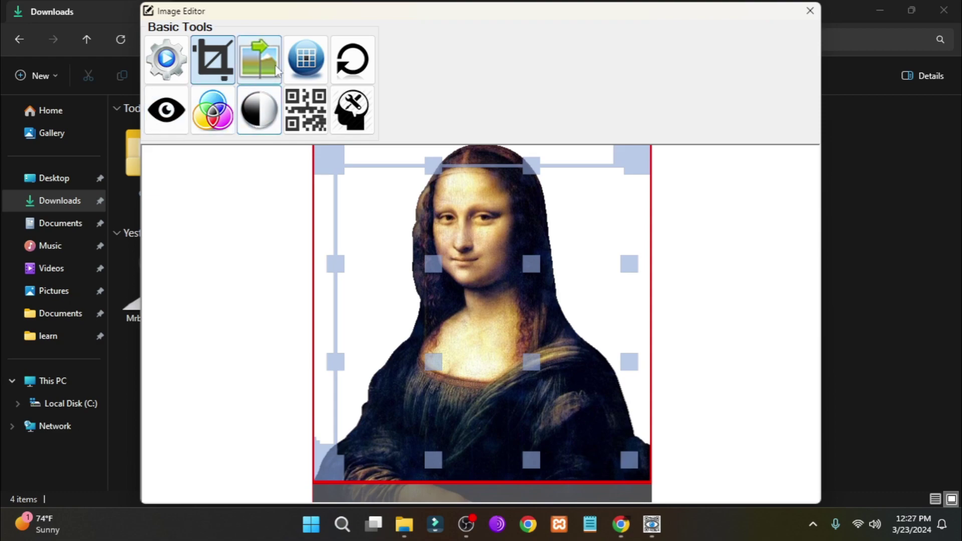
click(260, 63)
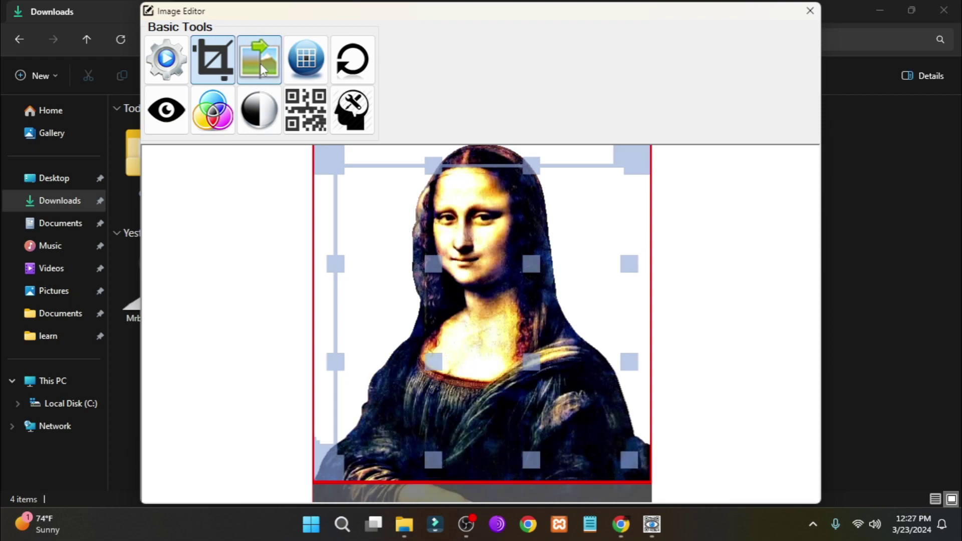
Step: Try the grid adjustment, then show and hide the extra painting and cutout tools
click(323, 76)
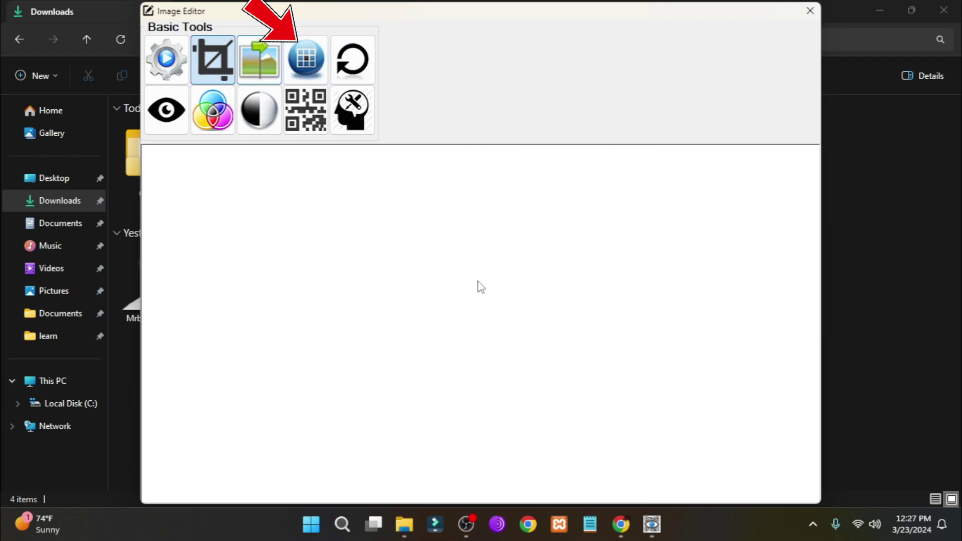
click(313, 56)
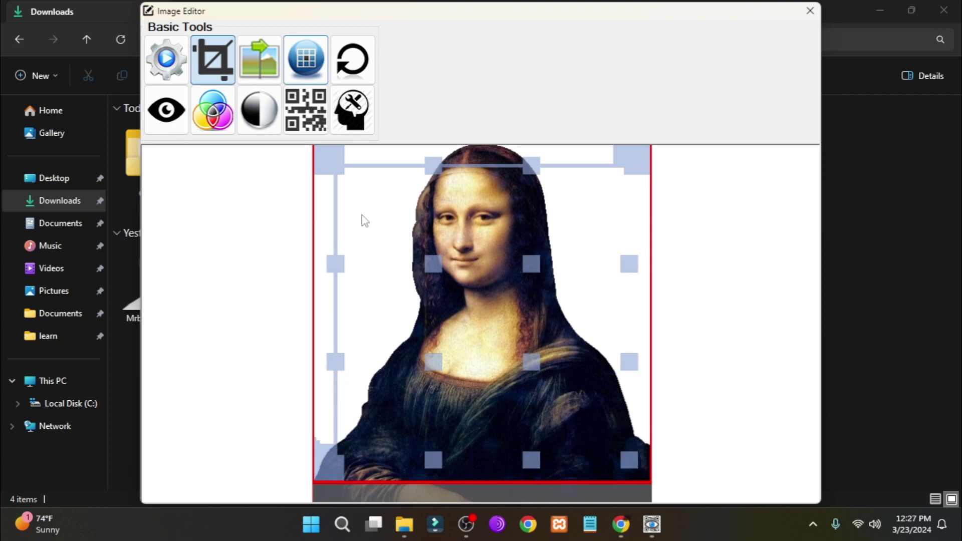
click(373, 118)
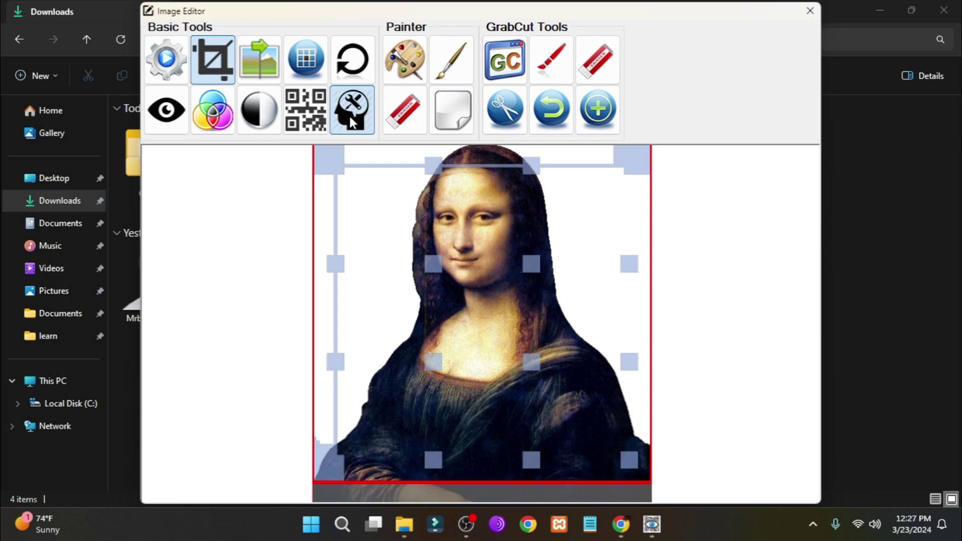
click(350, 118)
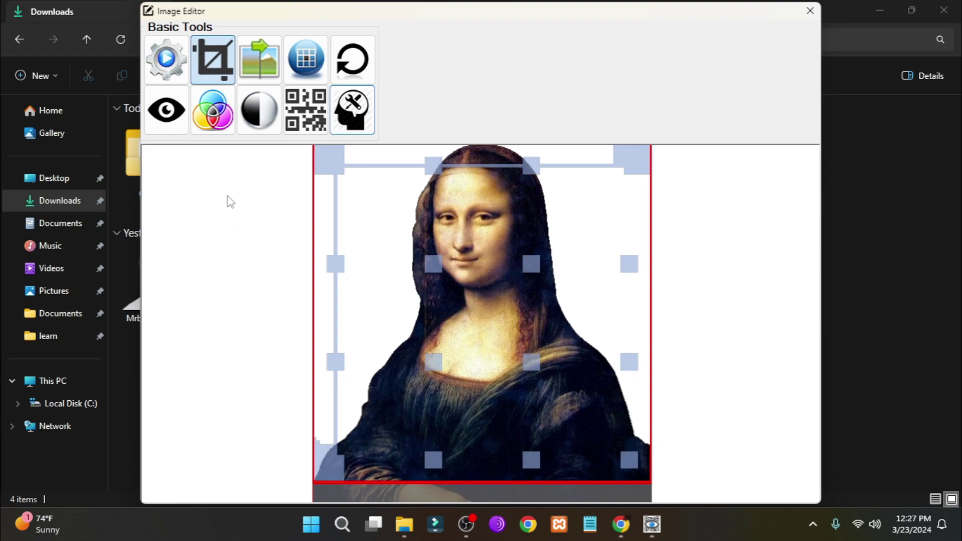
Step: Draw a crop frame enclosing the Mona Lisa from her head down to her folded arms
click(213, 68)
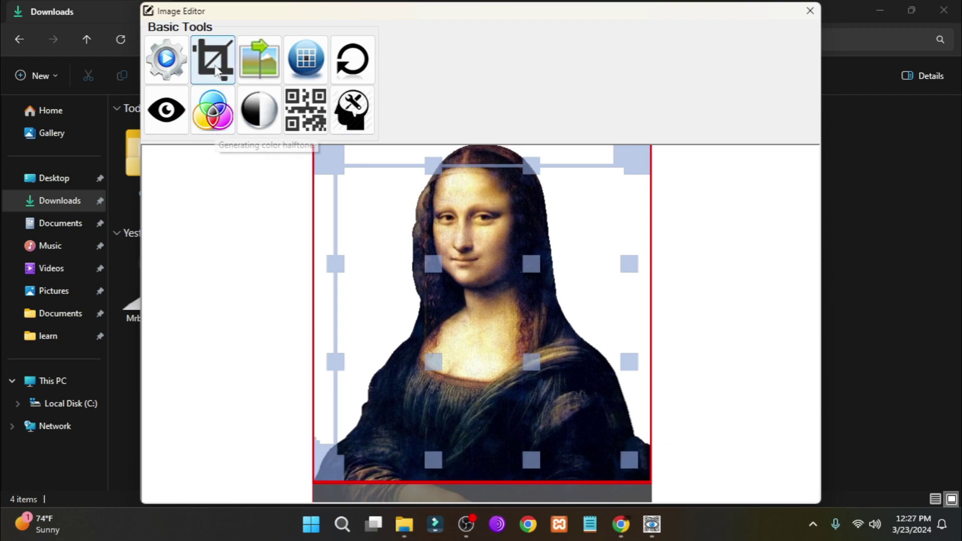
drag(322, 154, 790, 492)
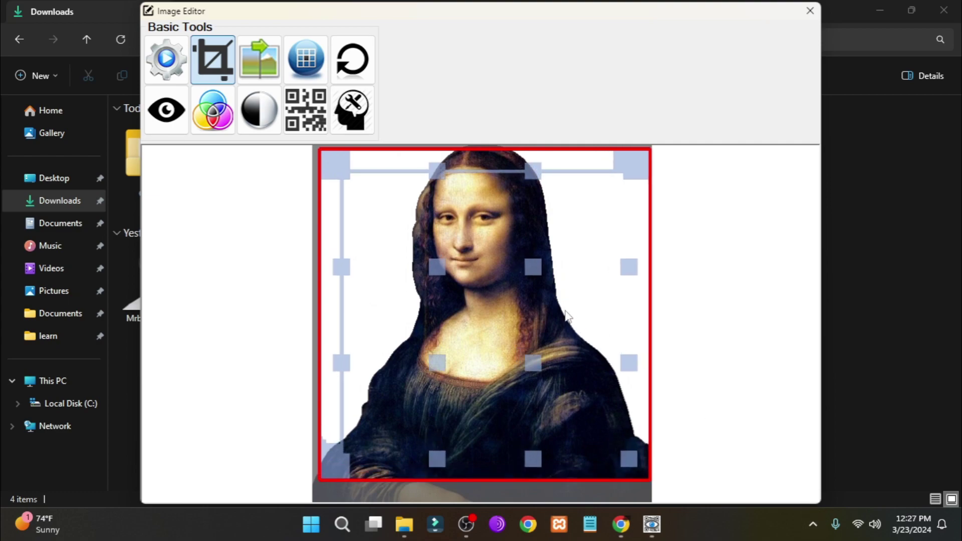
drag(565, 312, 486, 220)
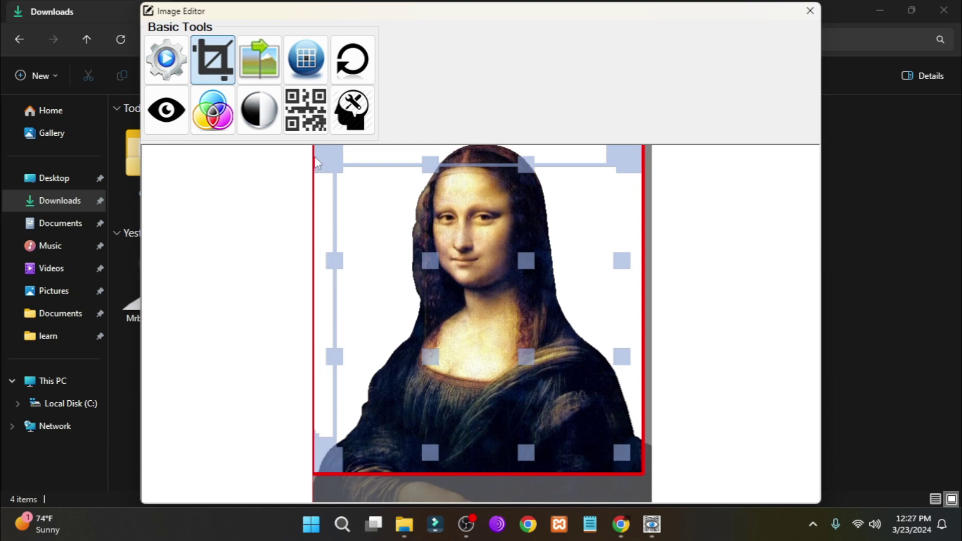
mouse_move(315, 145)
mouse_down()
mouse_move(413, 352)
mouse_move(649, 479)
mouse_up()
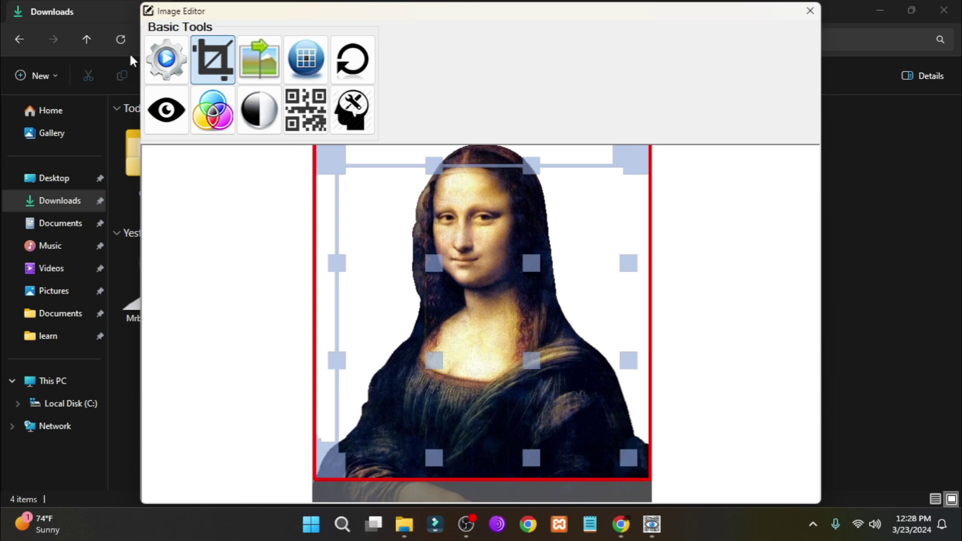
Step: Set the output size to 500, 500 and Scale to 2, then confirm the IO Options
click(173, 70)
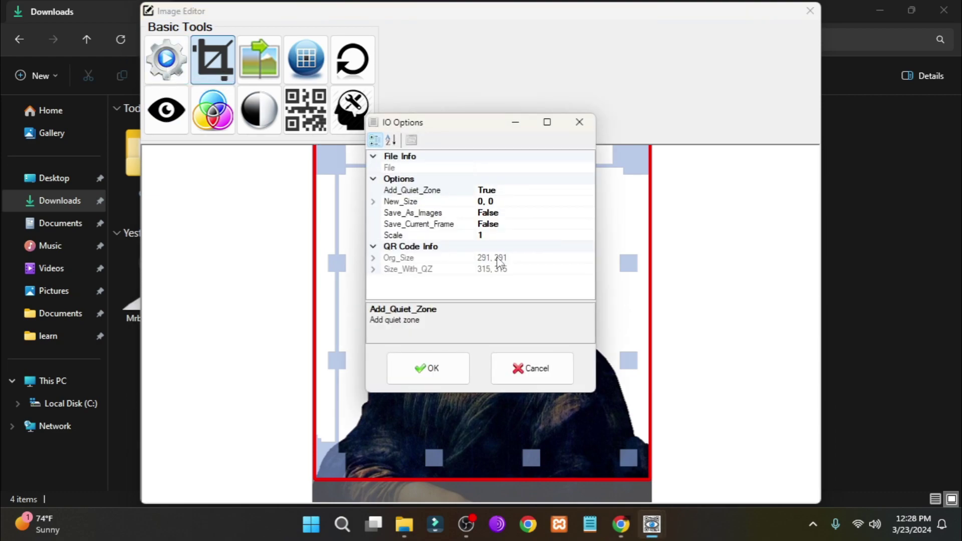
click(484, 202)
click(483, 202)
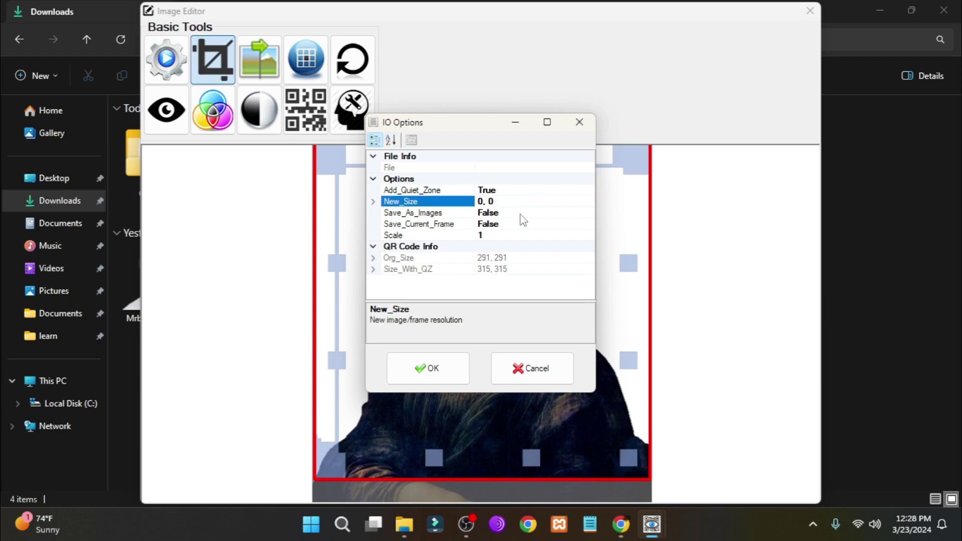
key(Left)
text(50)
click(496, 234)
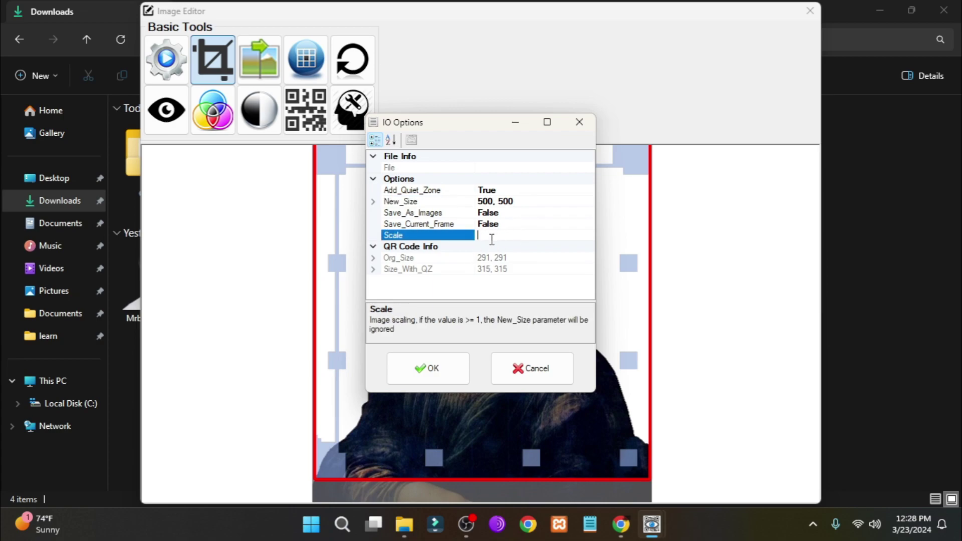
text(2)
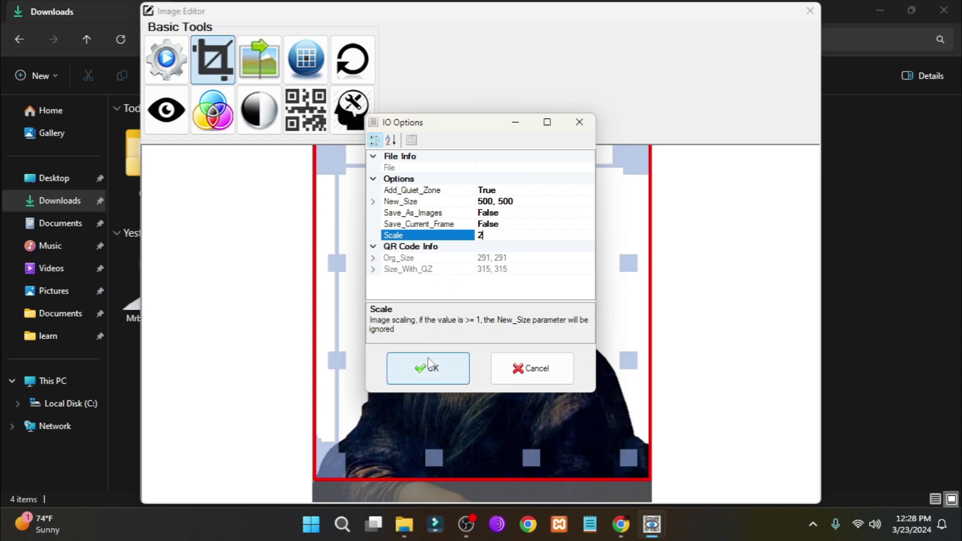
click(444, 367)
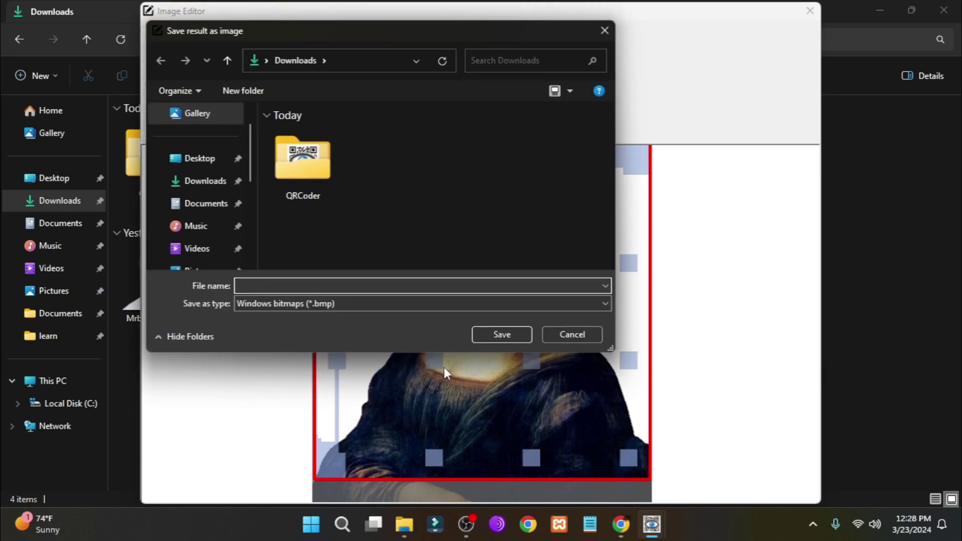
Step: Save the halftone QR result as a PNG named 'Mona QR' in Downloads
click(302, 303)
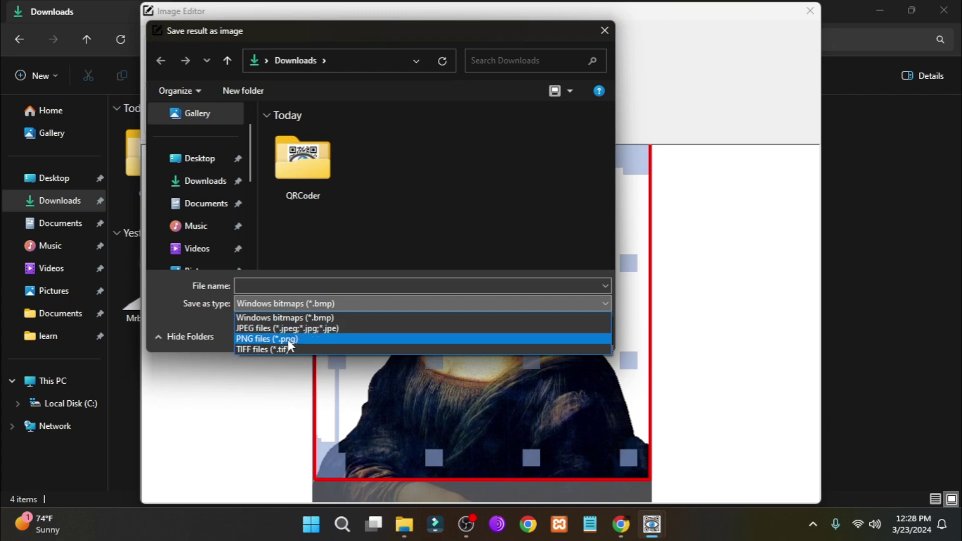
click(288, 338)
click(276, 285)
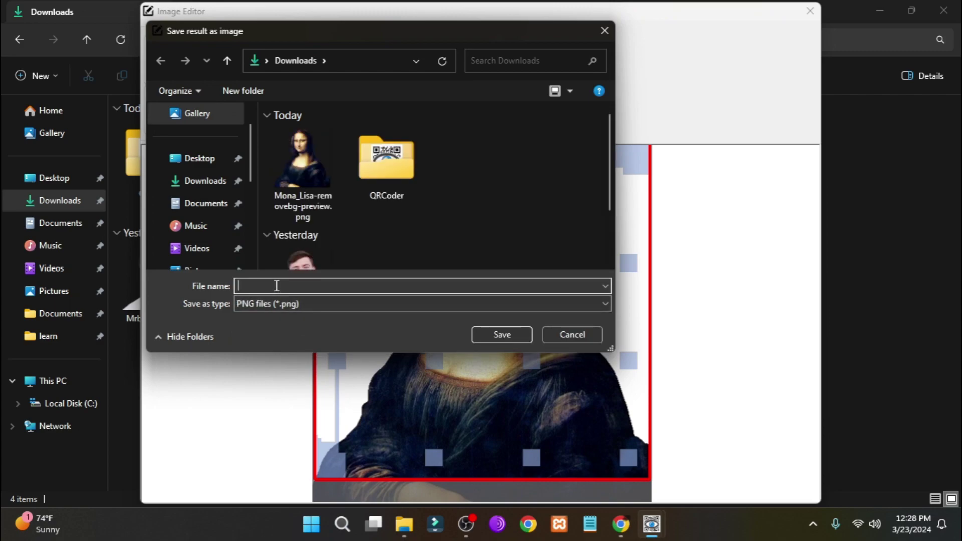
text(Mona QR)
click(490, 334)
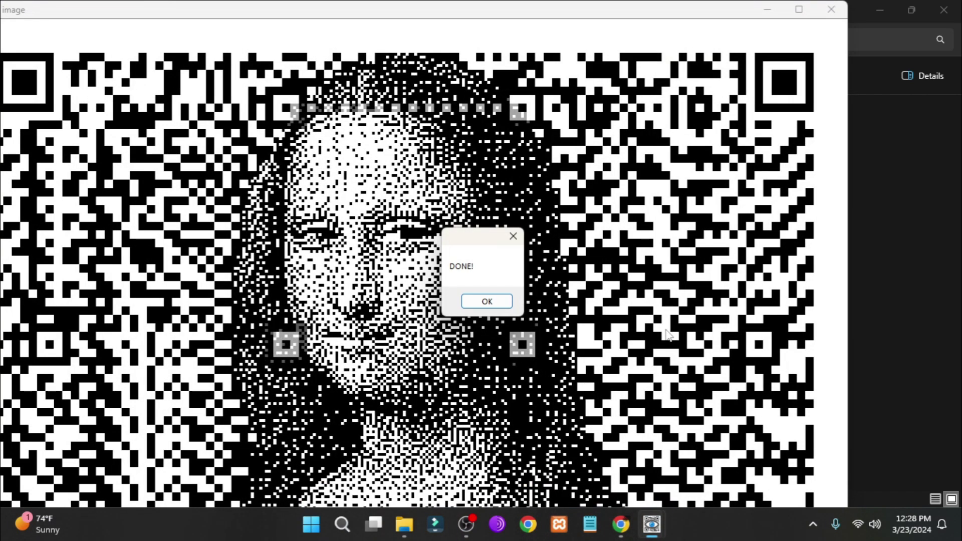
Step: Dismiss DONE!, close the image editor, and view Mona QR.png in Photos before closing it
click(486, 301)
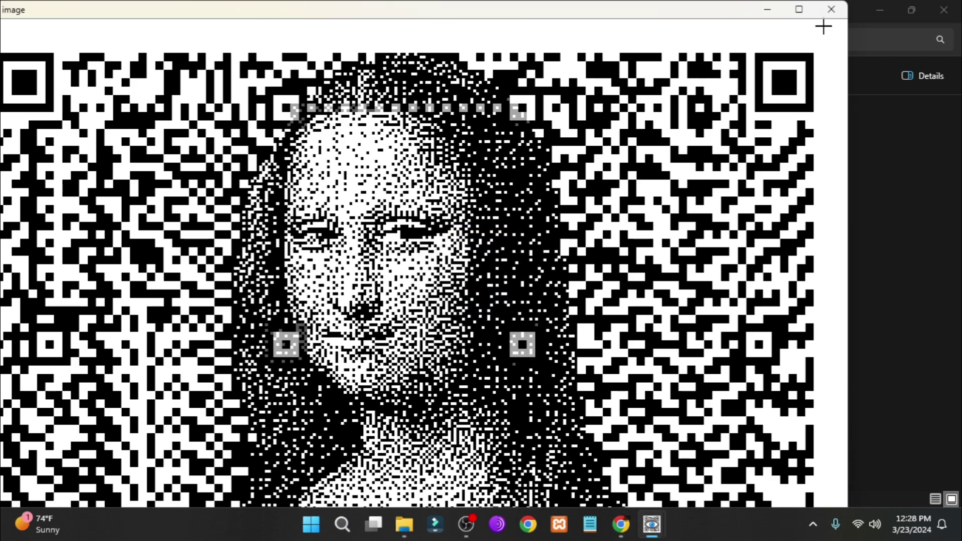
click(830, 10)
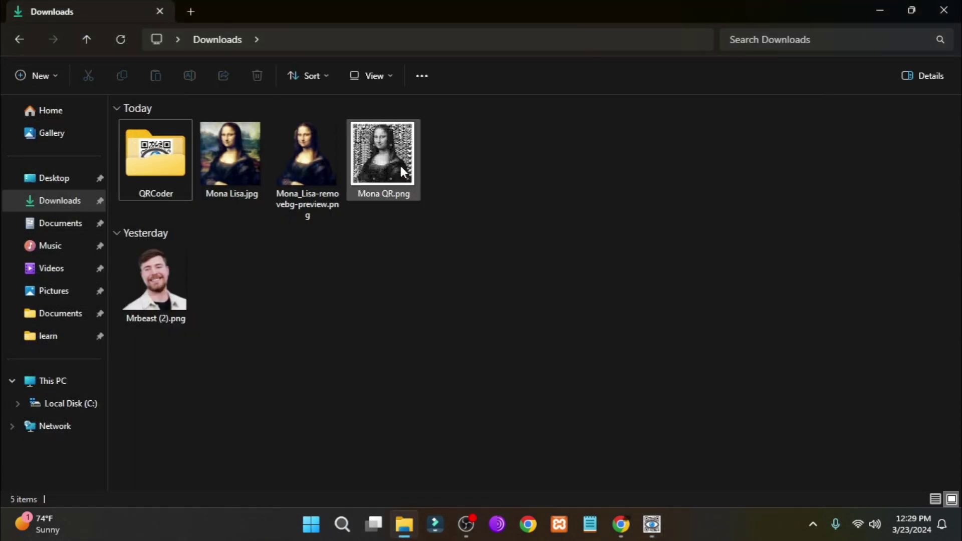
double_click(383, 144)
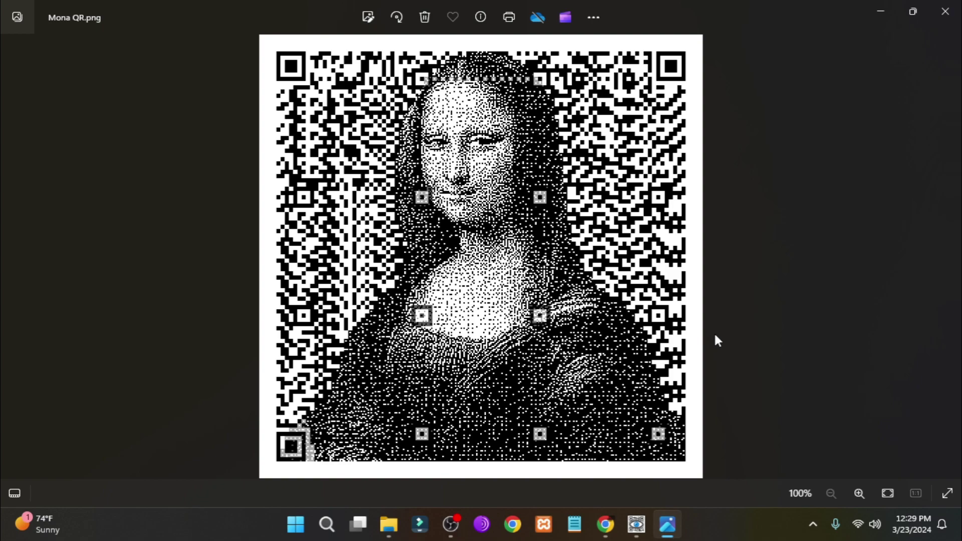
click(945, 11)
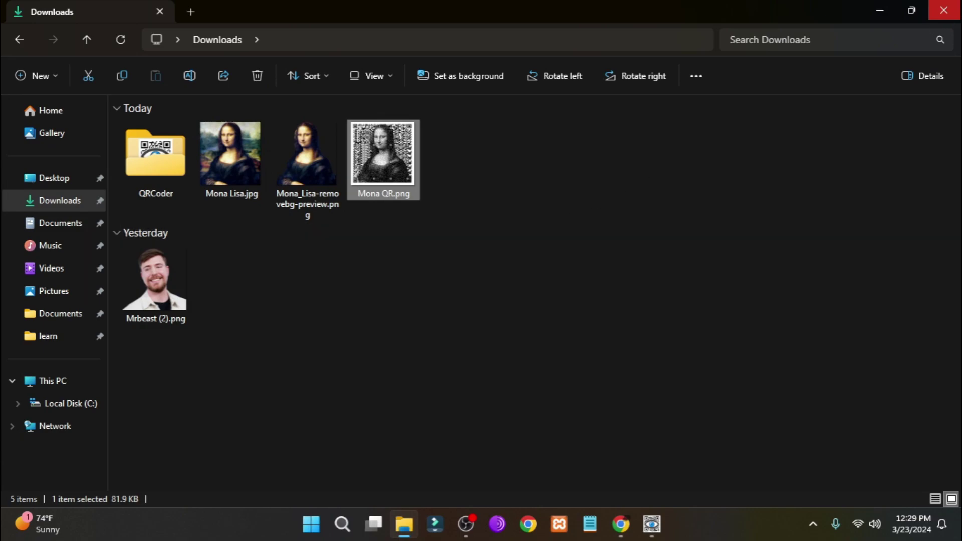
Step: Reopen the image editor and generate the Mona Lisa QR code at Version 6
mouse_move(651, 523)
click(681, 468)
click(301, 104)
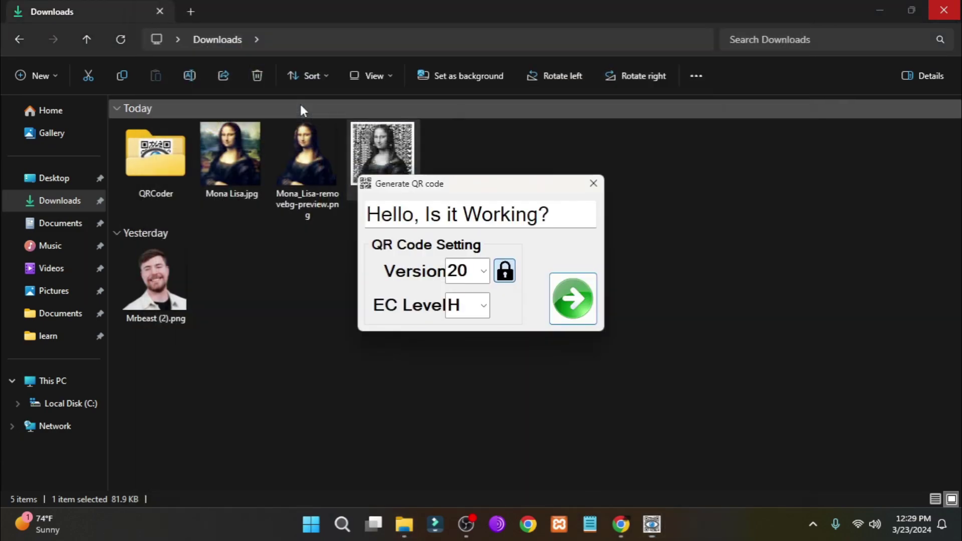
click(466, 273)
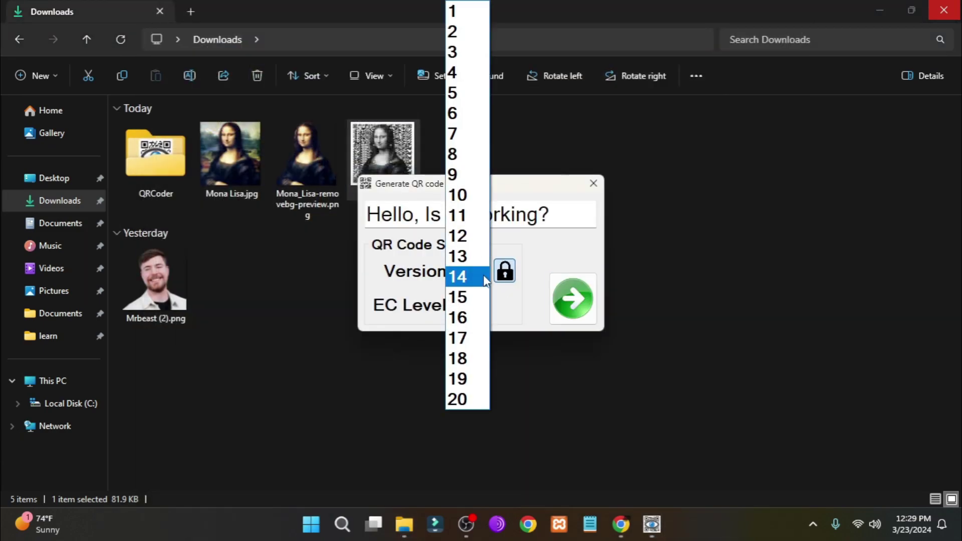
click(463, 115)
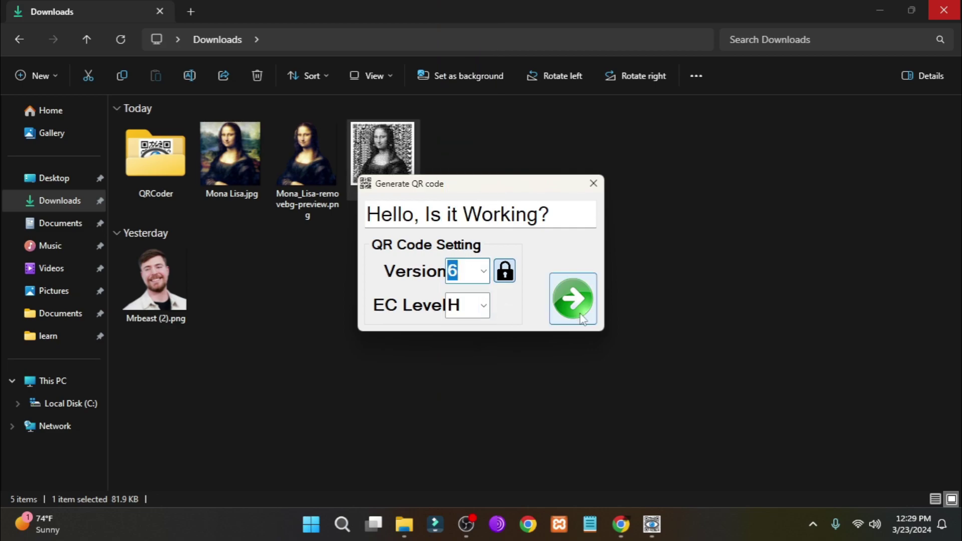
click(573, 299)
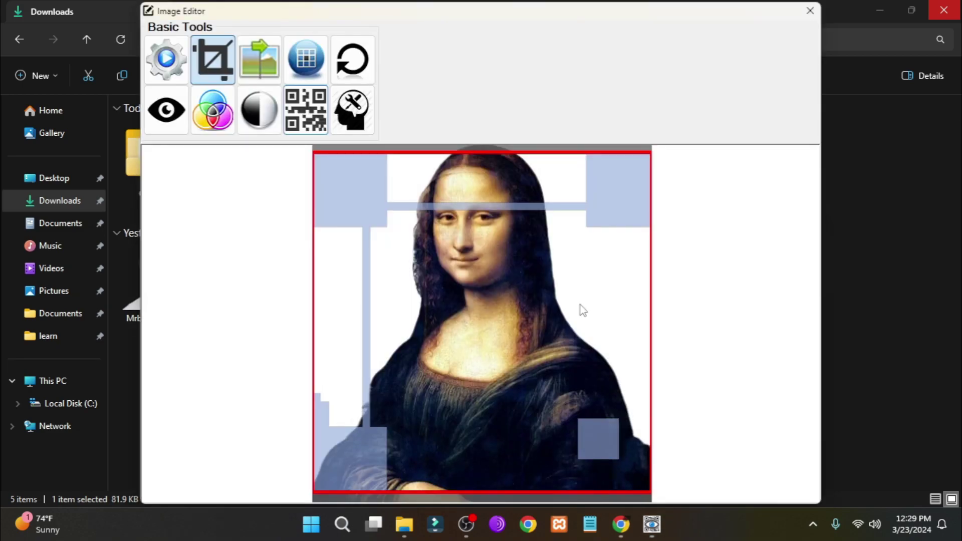
Step: Confirm the output size and scale, then save the result as PNG 'Mona Lisa QR'
click(166, 59)
click(488, 203)
click(483, 235)
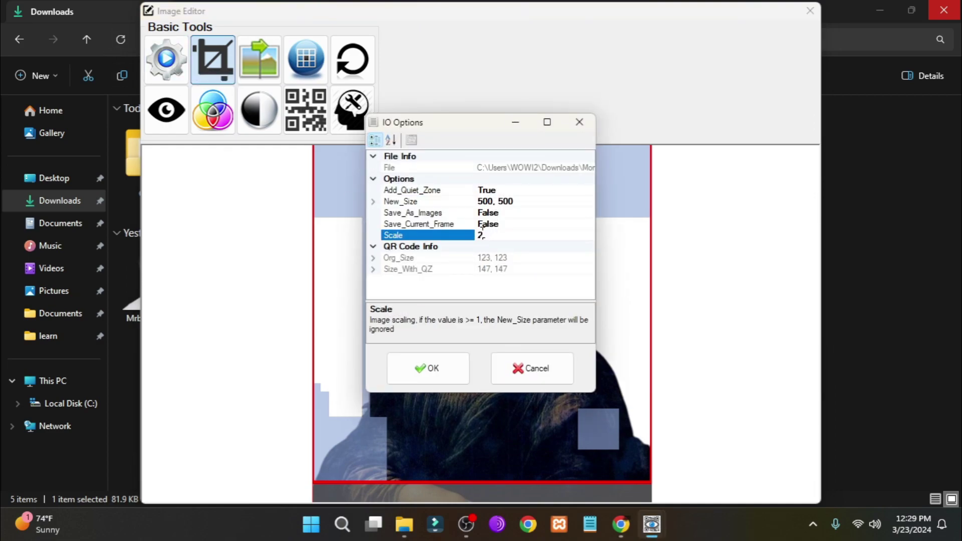
click(431, 369)
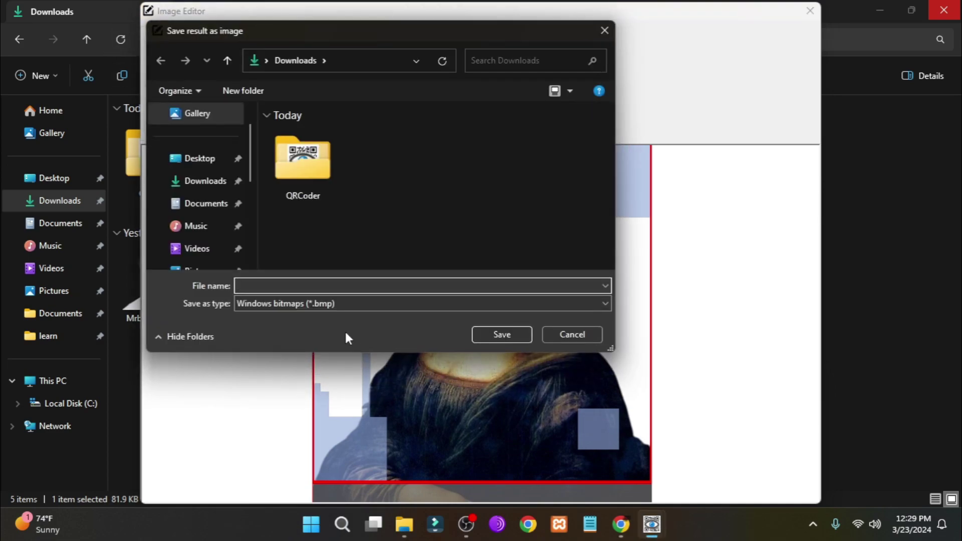
click(326, 302)
click(296, 339)
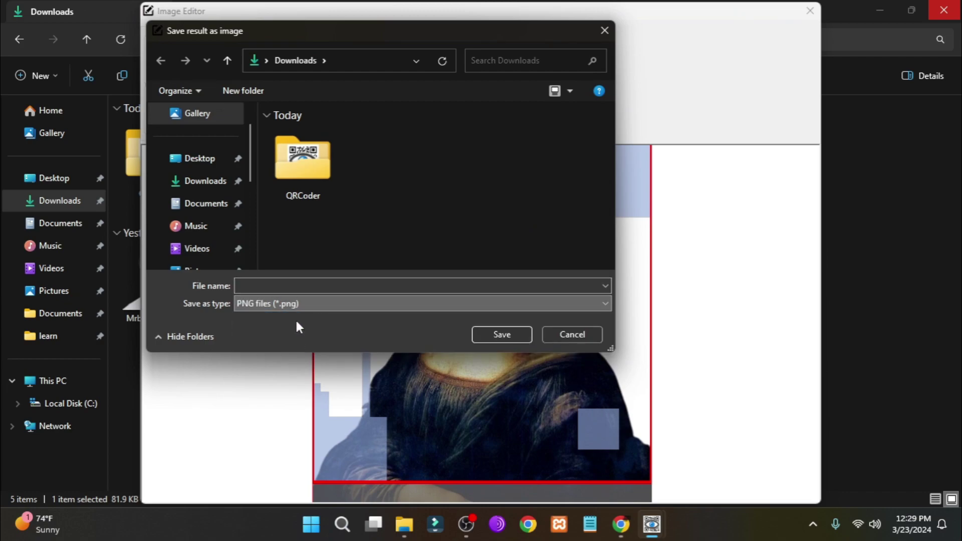
click(291, 285)
text(Mona Lisa QR)
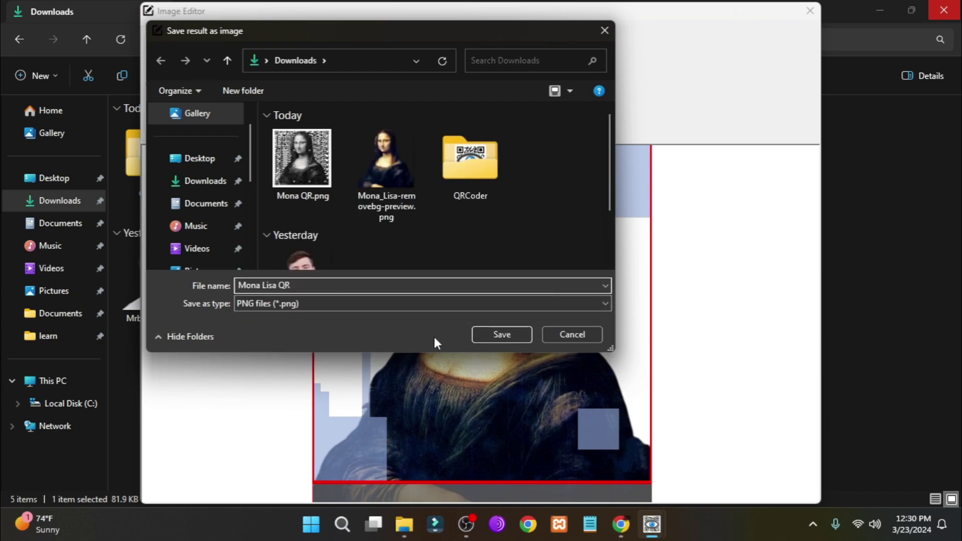
click(487, 335)
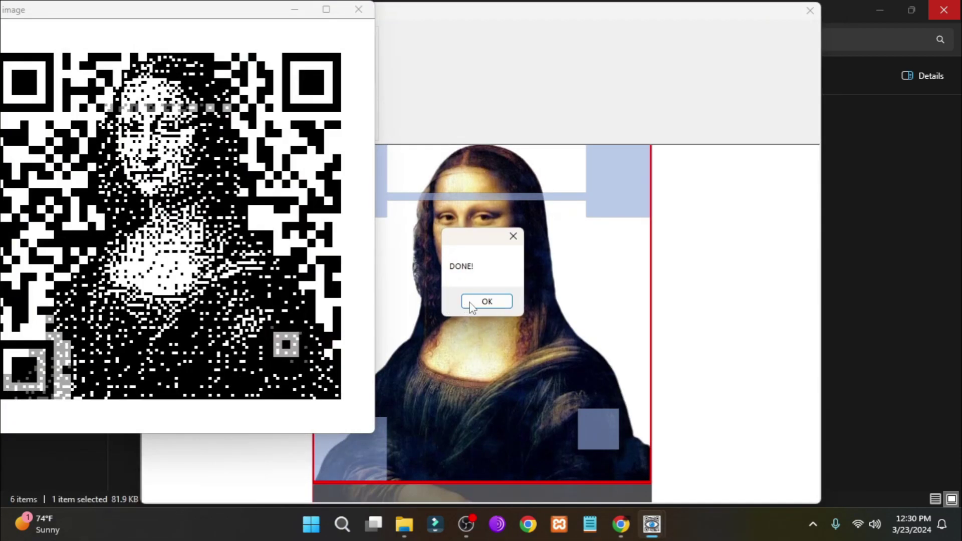
click(486, 300)
click(358, 9)
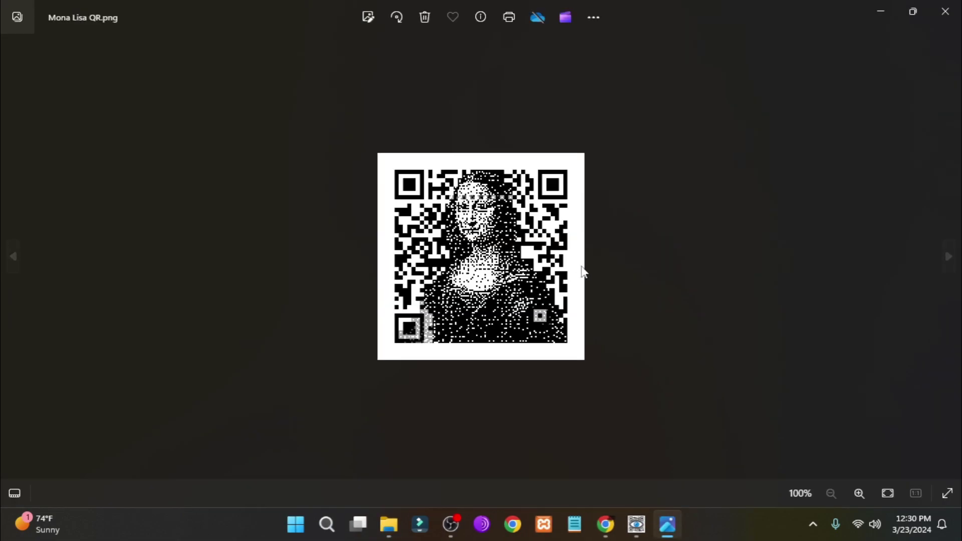
scroll(583, 271, up, 2)
scroll(583, 270, down, 3)
click(389, 523)
click(401, 158)
double_click(400, 158)
drag(662, 134, 842, 101)
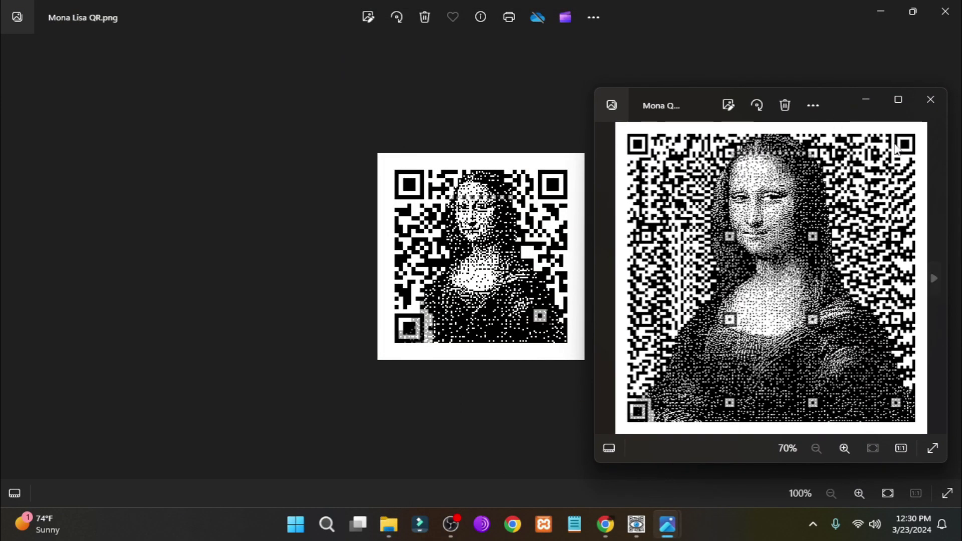
click(930, 100)
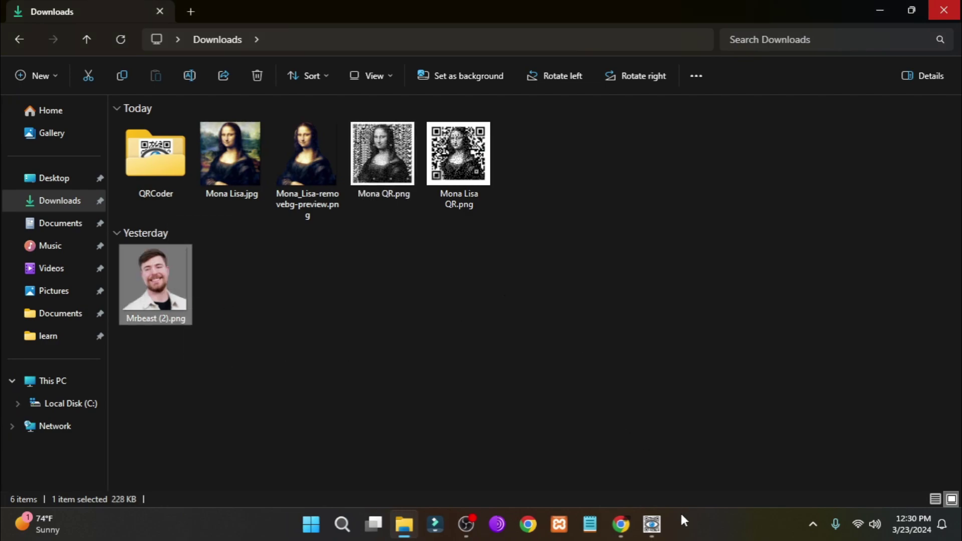
Step: Select Mrbeast (2).png as input, generate a Version 20 QR, and confirm output options
mouse_move(651, 521)
click(696, 446)
click(474, 240)
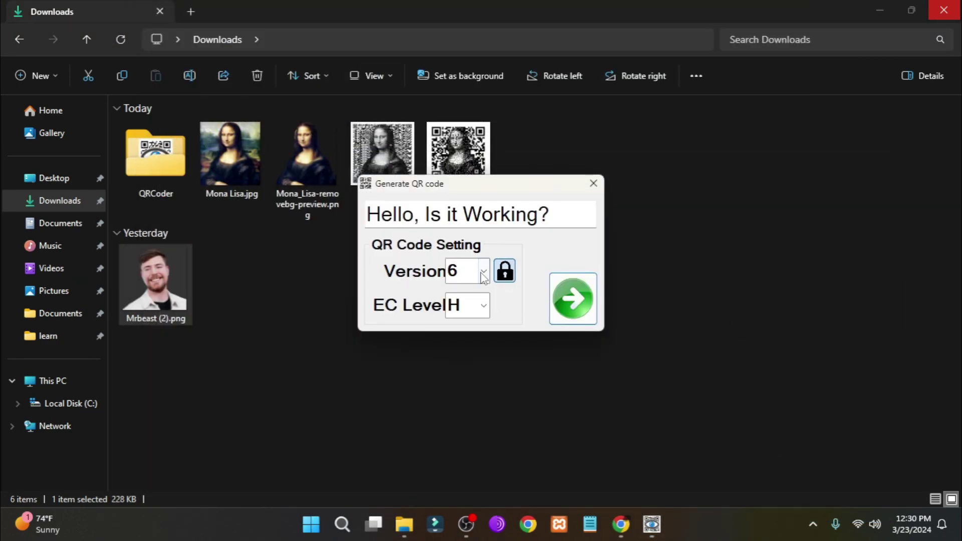
click(480, 271)
click(501, 312)
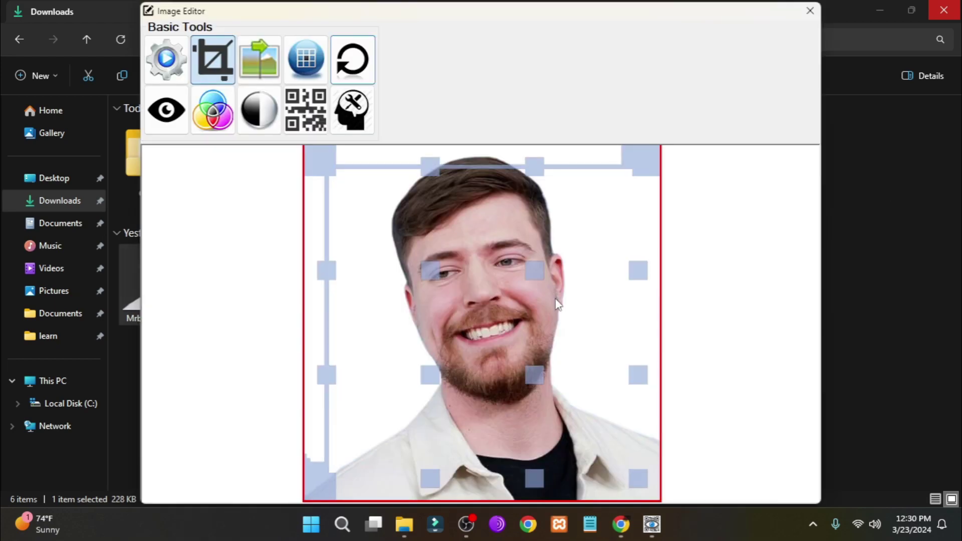
click(425, 368)
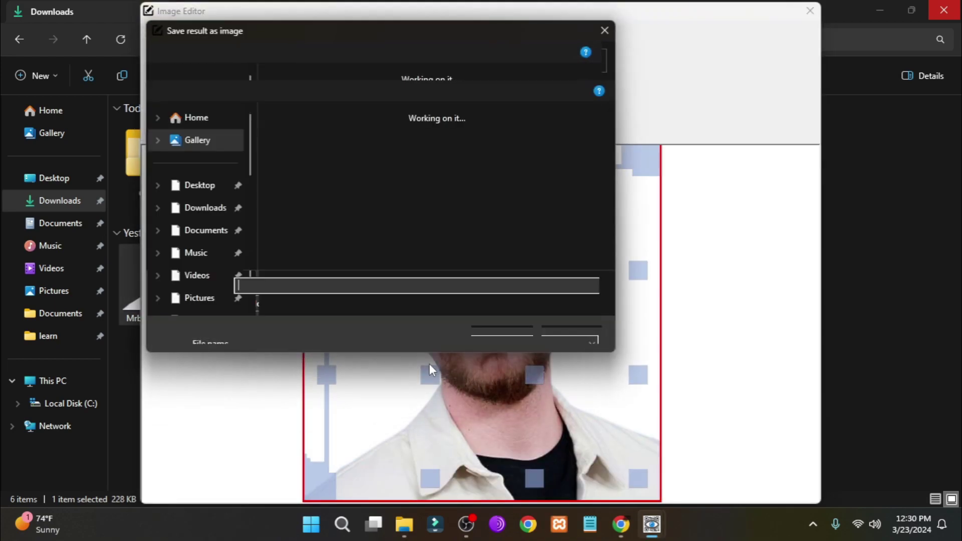
Step: Save the result as 'Mrbeast QR', declining to overwrite the original photo
click(321, 285)
text(Mrbeast)
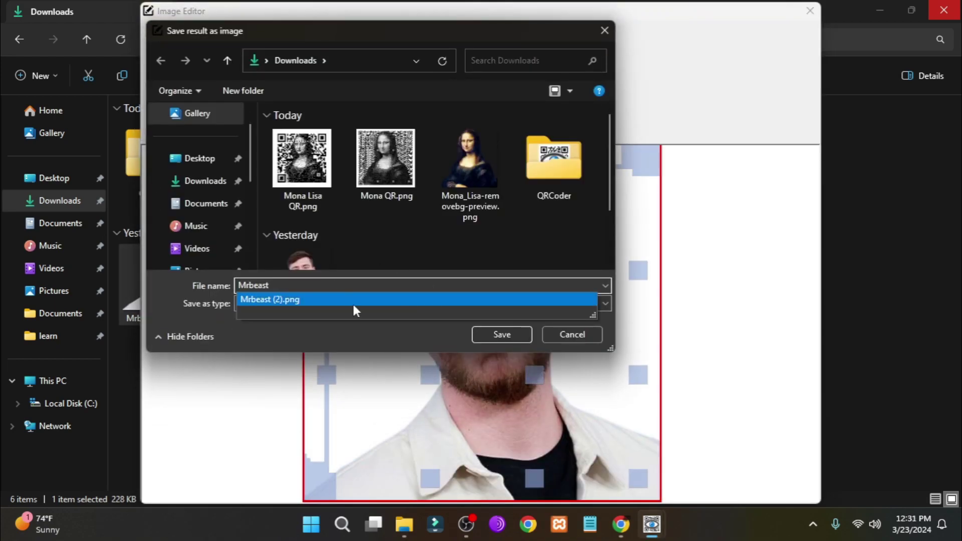
key(Return)
click(571, 264)
key(BackSpace)
text(QR)
key(Home)
text(Mrbeast)
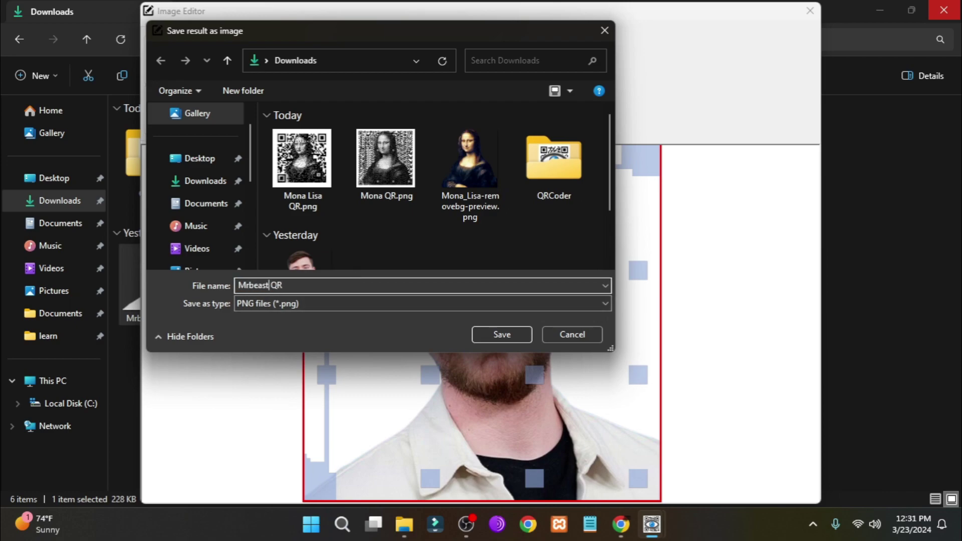
click(499, 334)
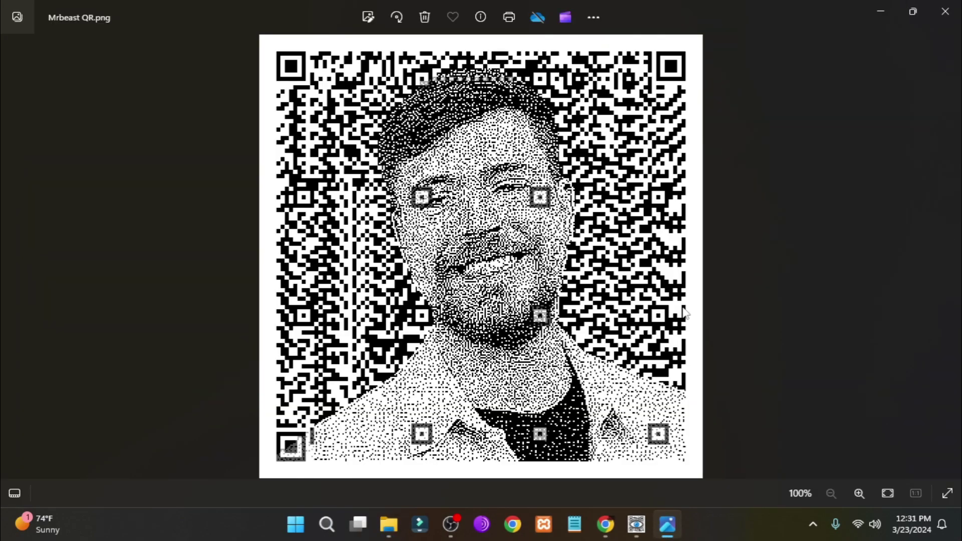
Step: Regenerate the portrait QR code at the new, lower version and confirm the output options
click(636, 524)
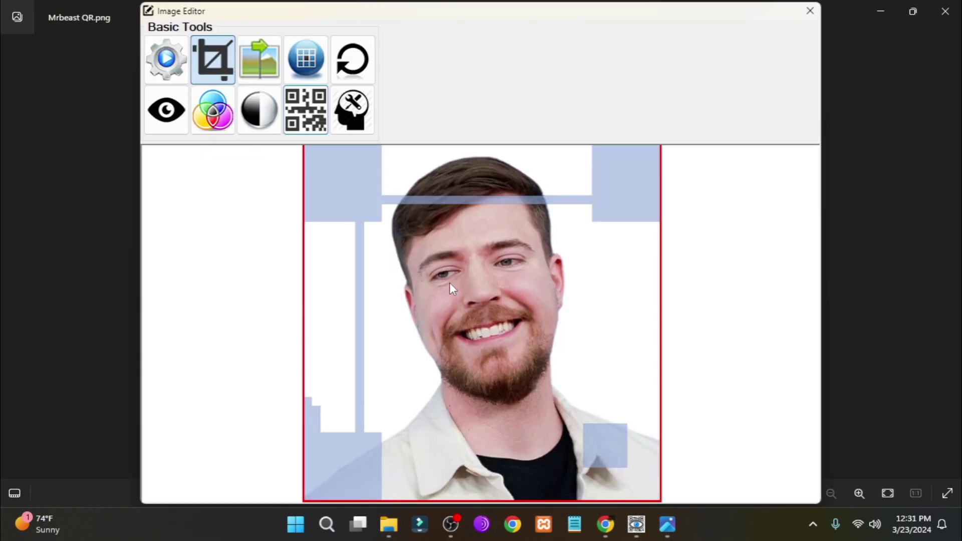
click(305, 110)
click(428, 367)
Step: Save the QR as a PNG named 'Mrbeast QR' and place its viewer at the upper right
click(425, 305)
click(300, 328)
text(Mrbea)
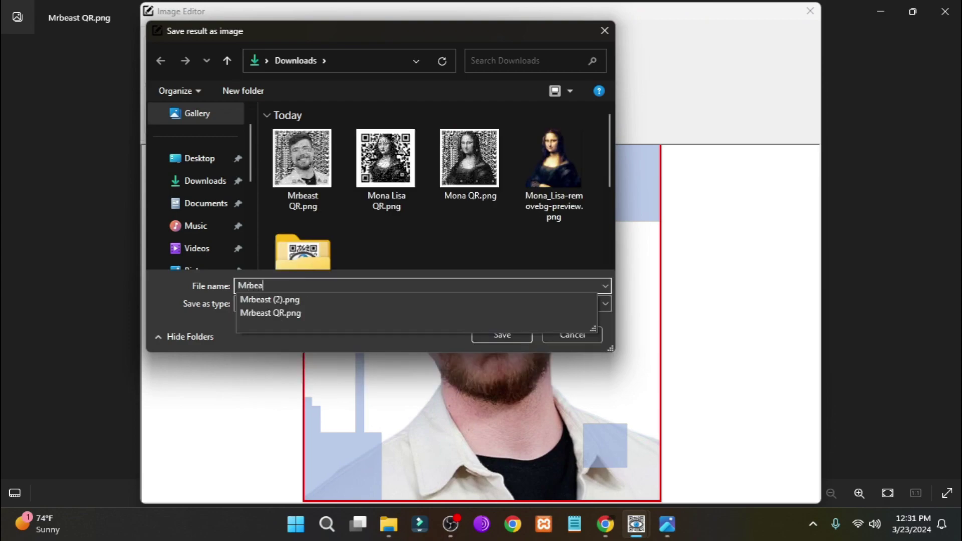
text(st QR2)
click(529, 336)
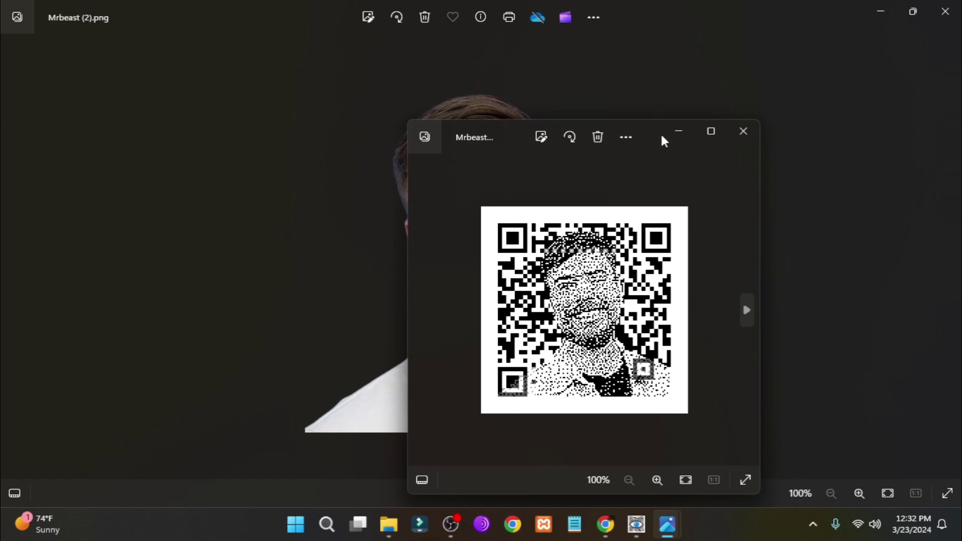
drag(666, 142, 854, 88)
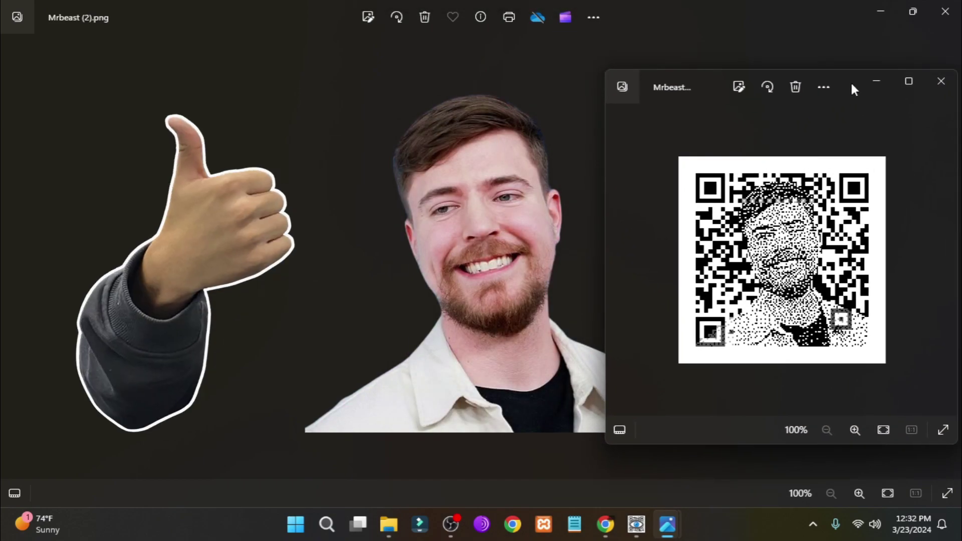